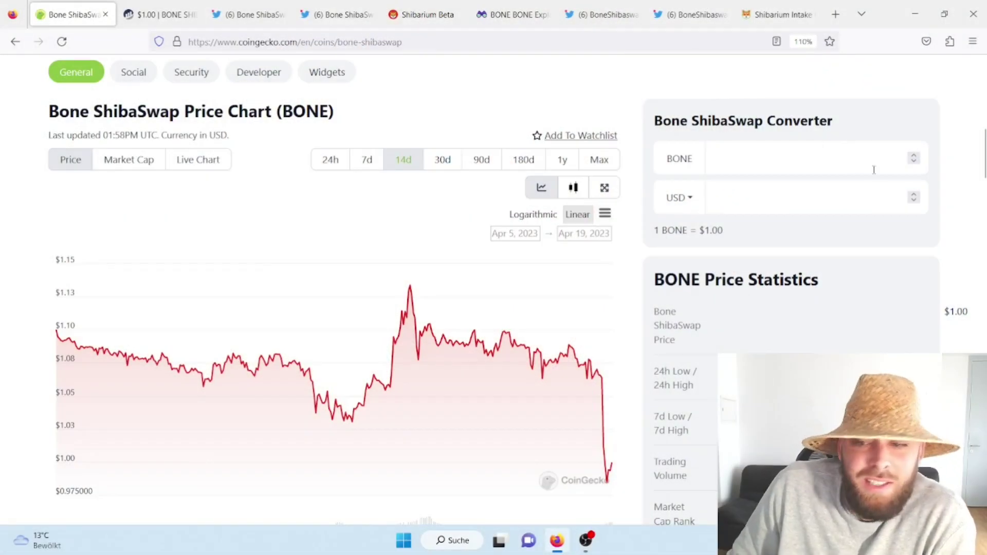
scroll(971, 164, "up", 2)
scroll(964, 177, "up", 5)
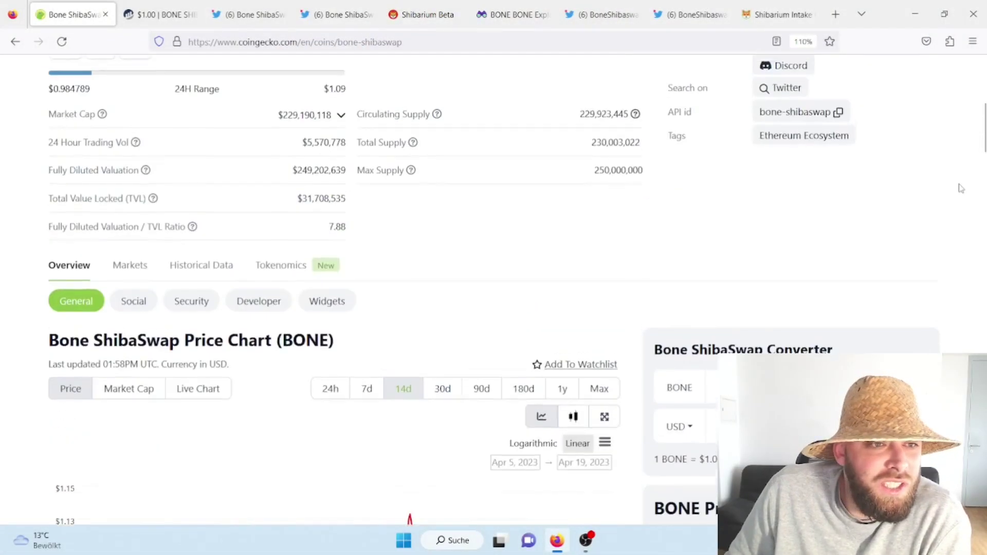
scroll(958, 188, "up", 5)
scroll(484, 244, "down", 3)
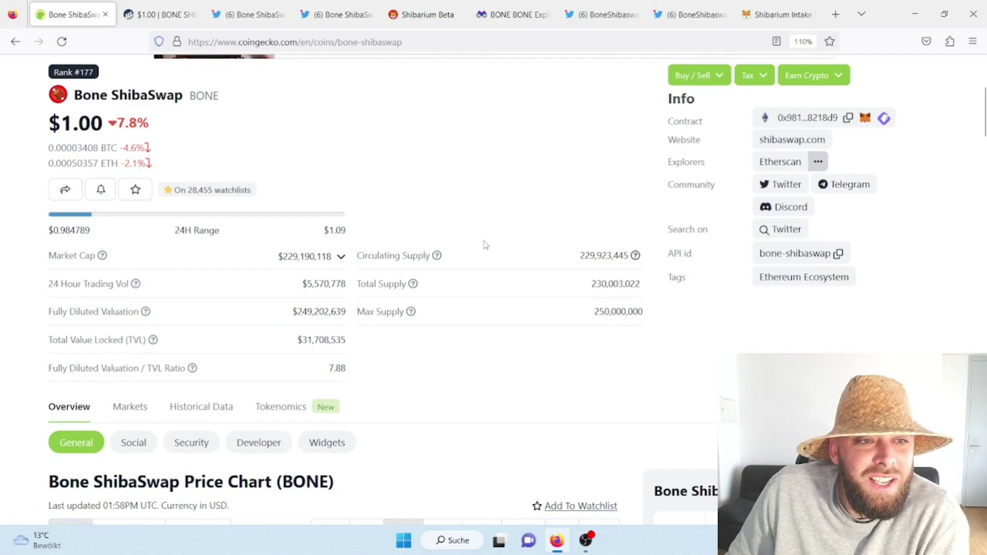
scroll(509, 223, "down", 3)
scroll(532, 131, "down", 3)
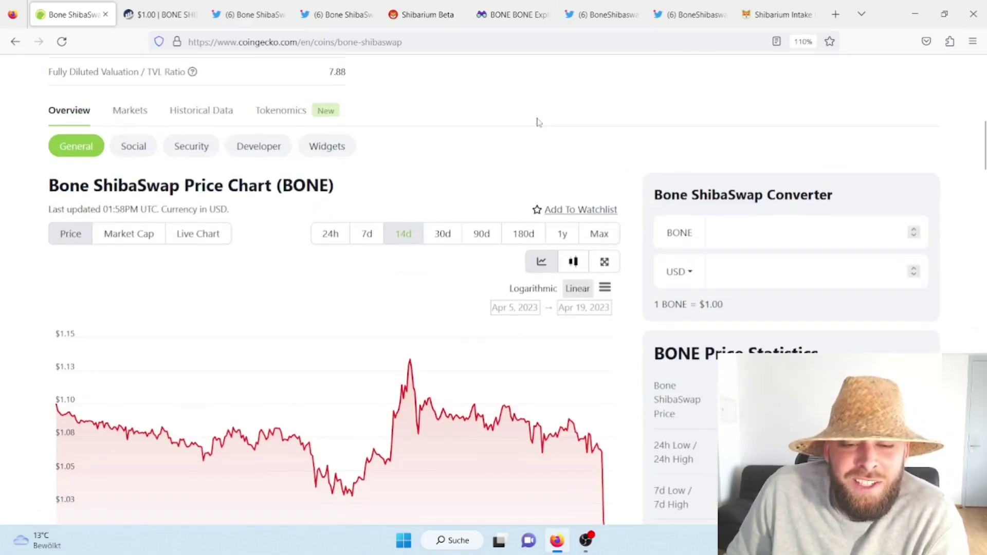
scroll(525, 173, "down", 2)
- Switch the BONE price chart from 90 days to 180 days, covering Oct 22, 2022–Apr 19, 2023
left_click(485, 163)
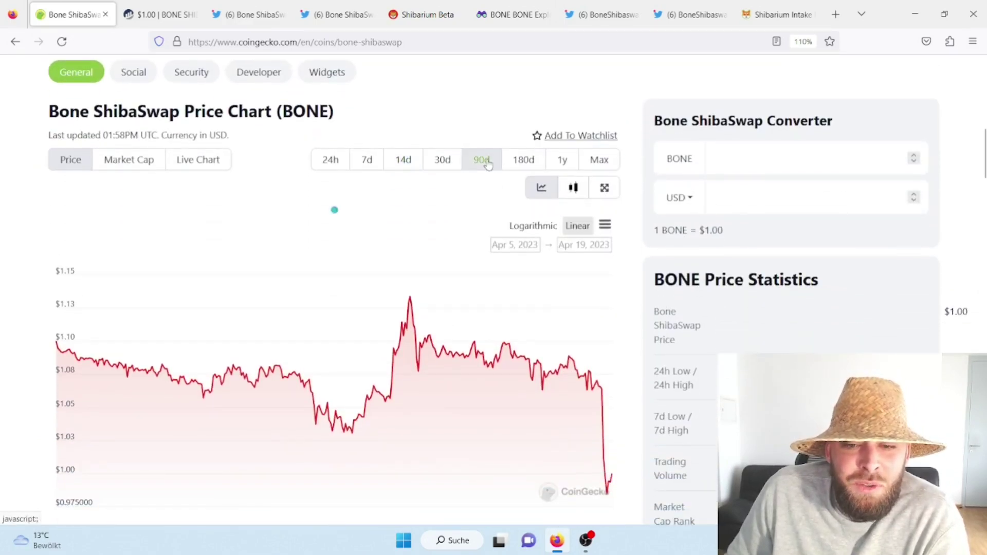
left_click(521, 161)
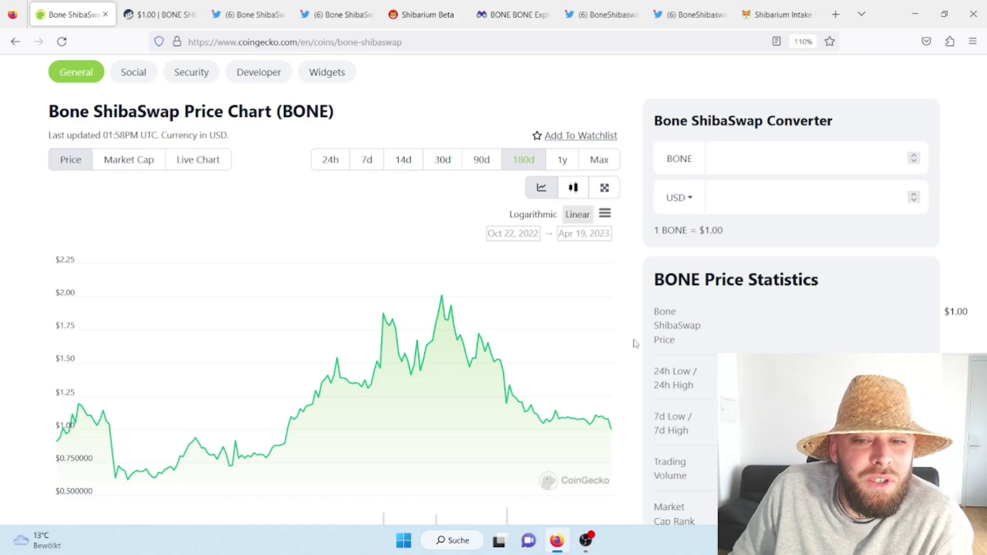
scroll(634, 343, "up", 1)
scroll(636, 346, "up", 3)
scroll(638, 349, "up", 1)
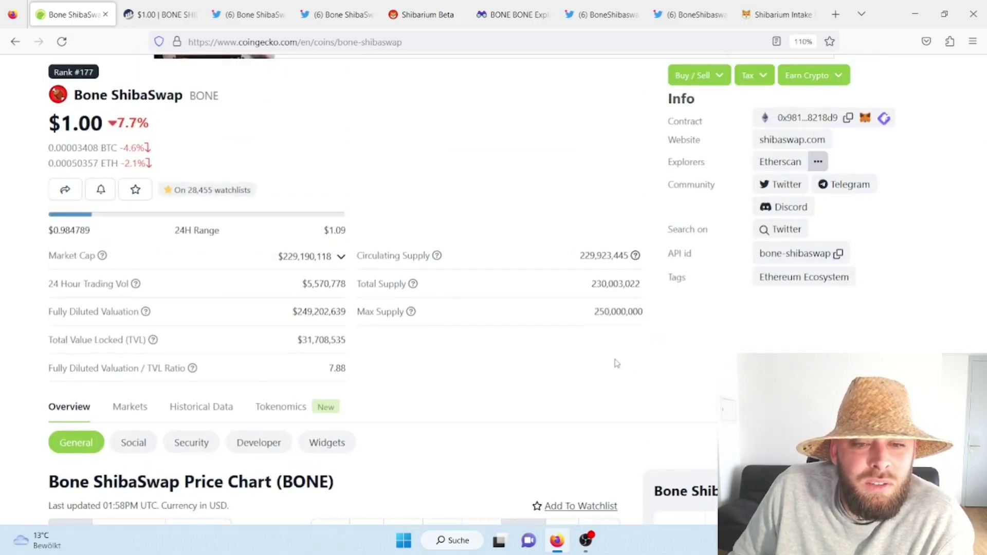
scroll(583, 386, "down", 1)
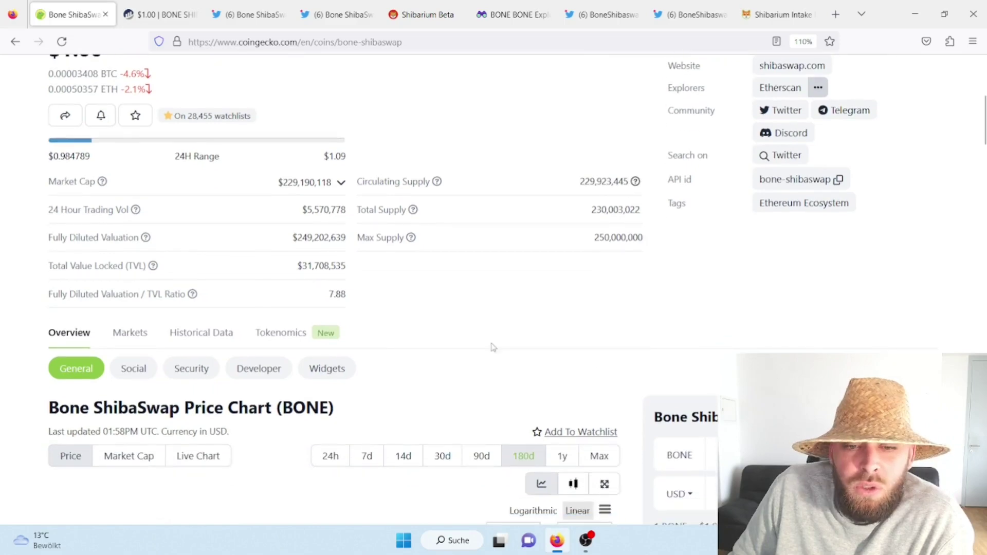
scroll(498, 355, "up", 1)
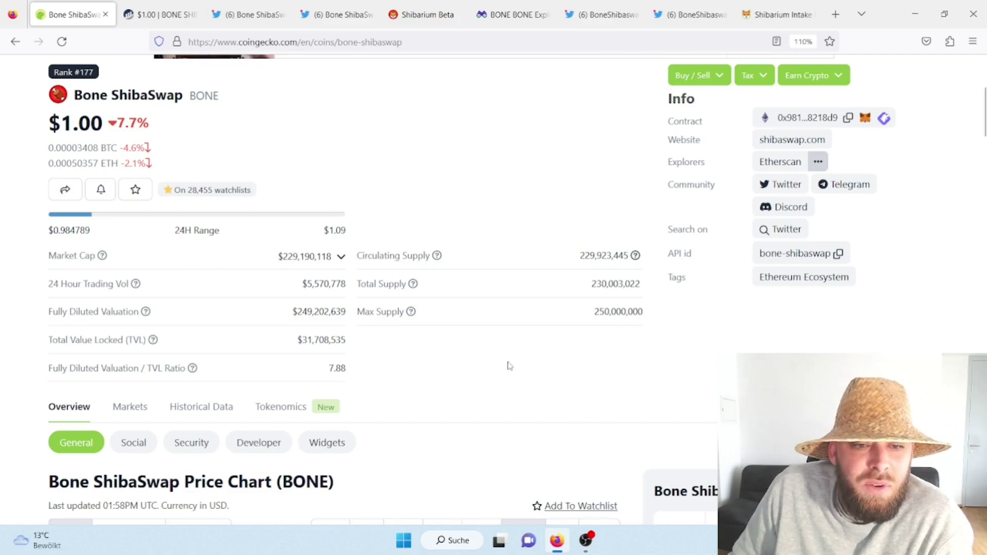
left_click_drag(279, 258, 330, 258)
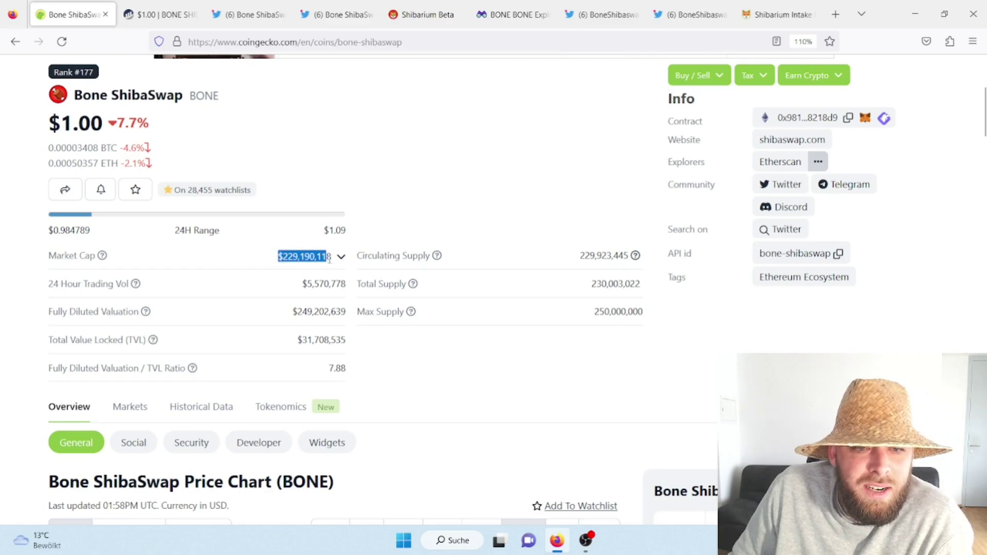
left_click(569, 182)
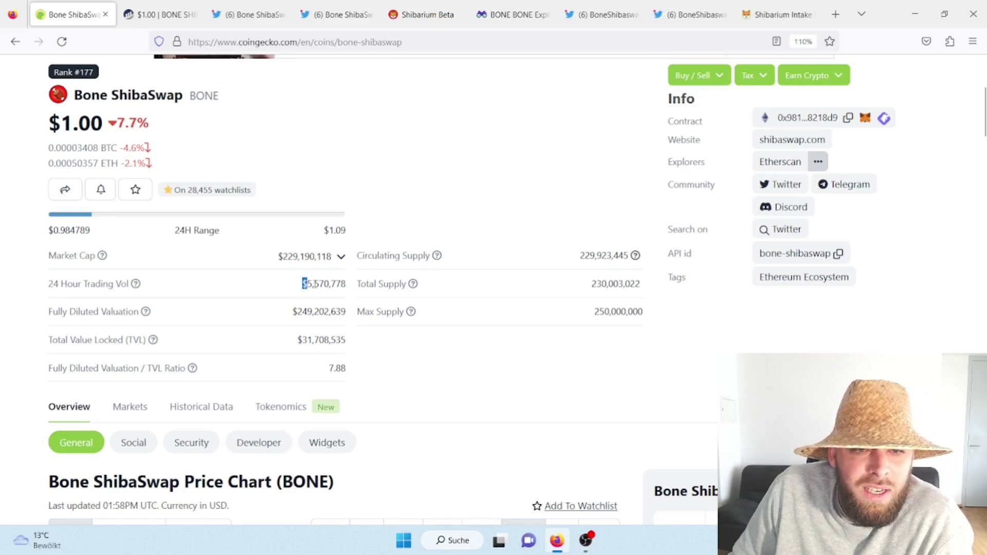
mouse_move(304, 284)
left_mouse_down()
mouse_move(347, 293)
mouse_move(346, 283)
left_mouse_up()
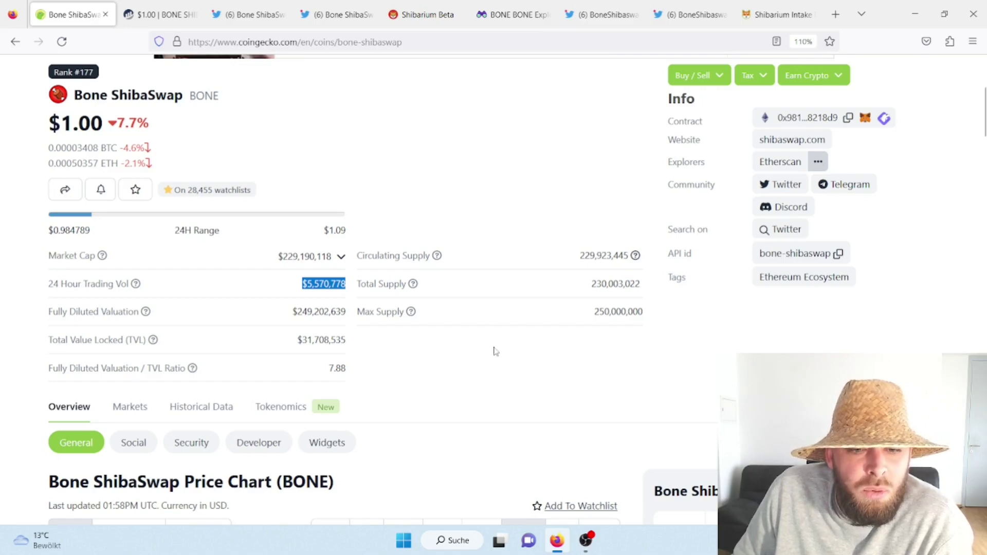
scroll(494, 351, "down", 3)
scroll(534, 220, "up", 3)
left_click(487, 191)
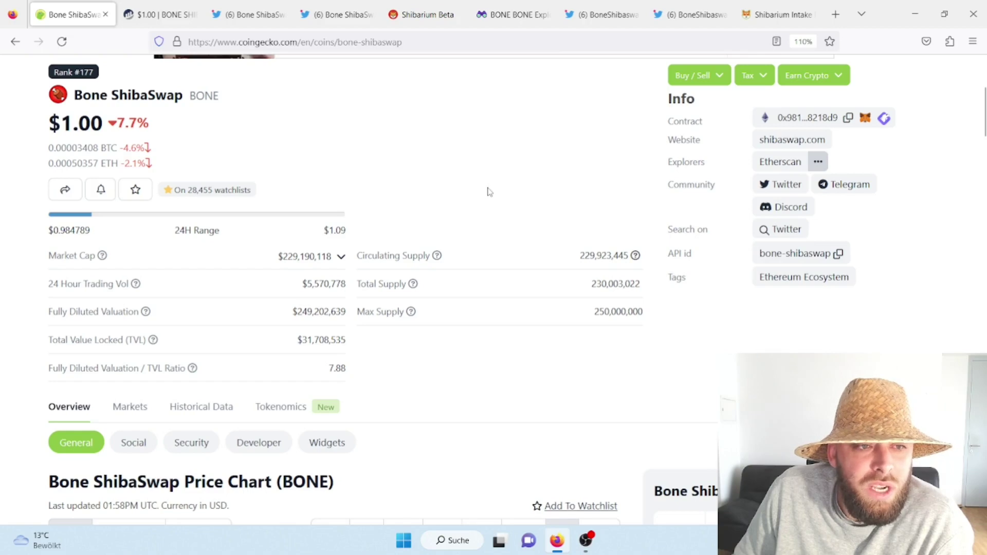
left_click_drag(60, 124, 91, 123)
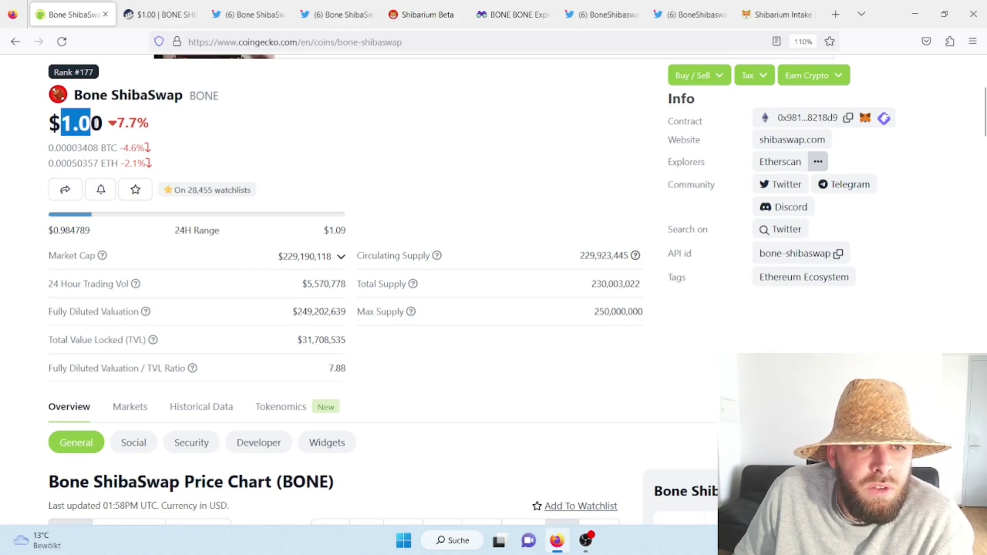
left_click(471, 148)
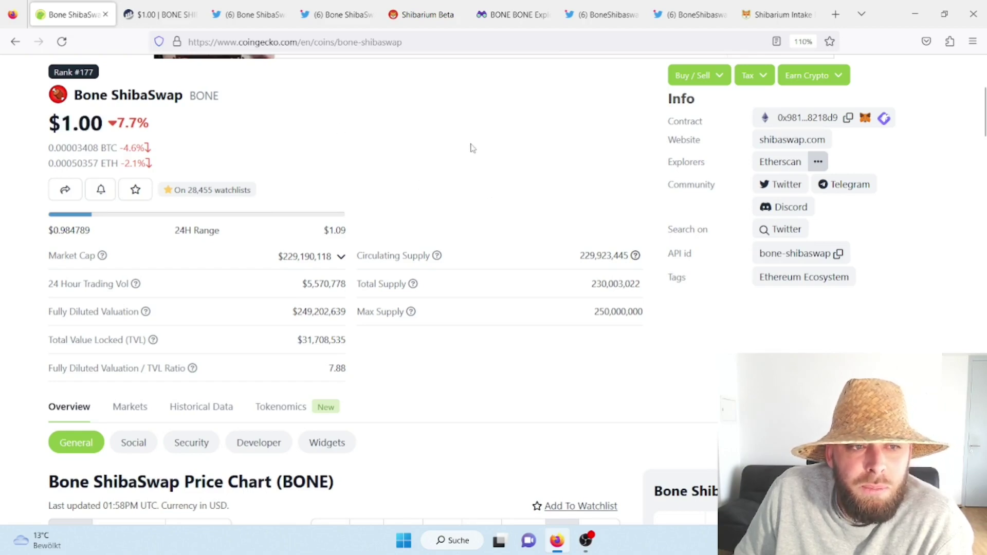
scroll(531, 159, "down", 2)
scroll(531, 154, "down", 1)
scroll(522, 121, "down", 2)
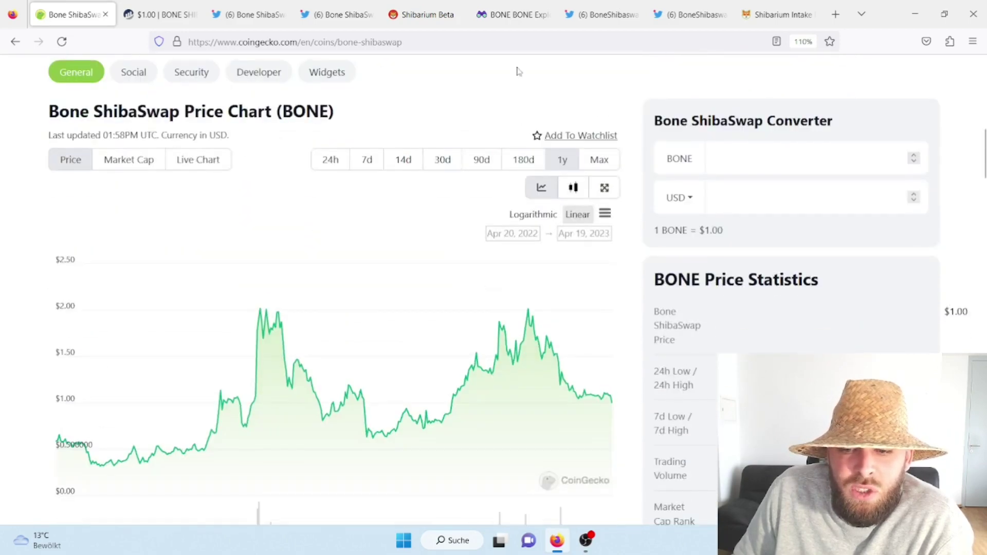
scroll(590, 193, "up", 4)
scroll(485, 319, "up", 1)
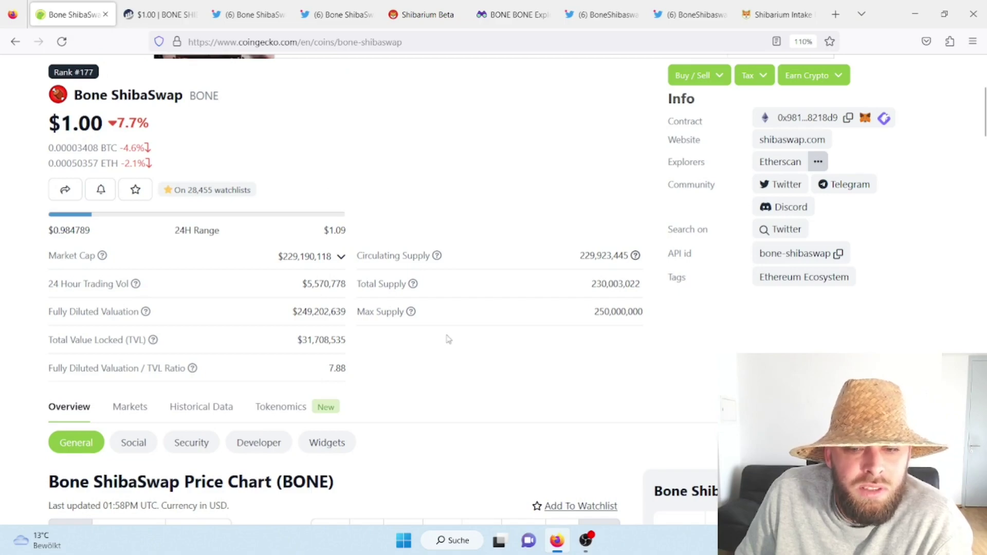
scroll(463, 354, "down", 2)
- Step the BONE chart through 90d and 180d, then set it to Max for history since July 2021
left_click(480, 384)
scroll(532, 231, "down", 3)
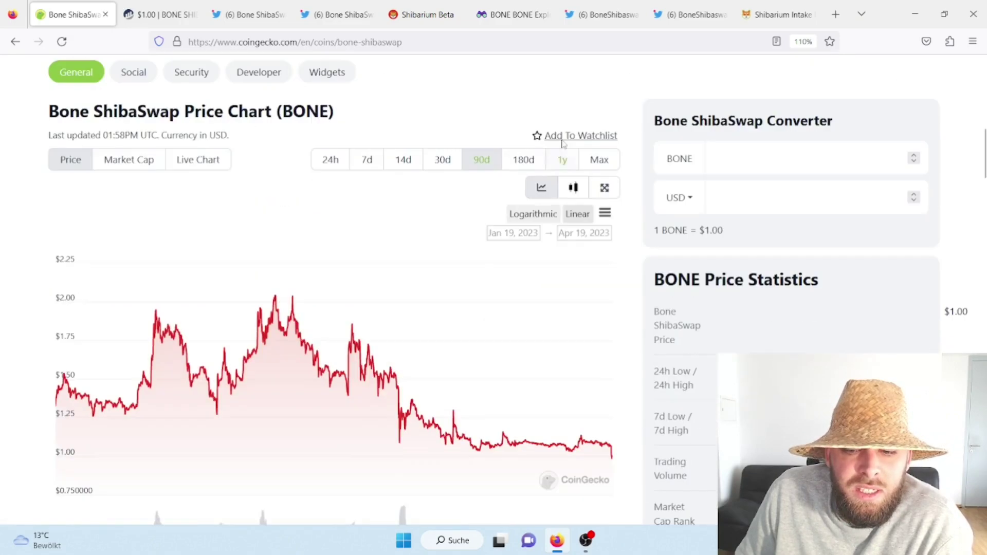
left_click(522, 160)
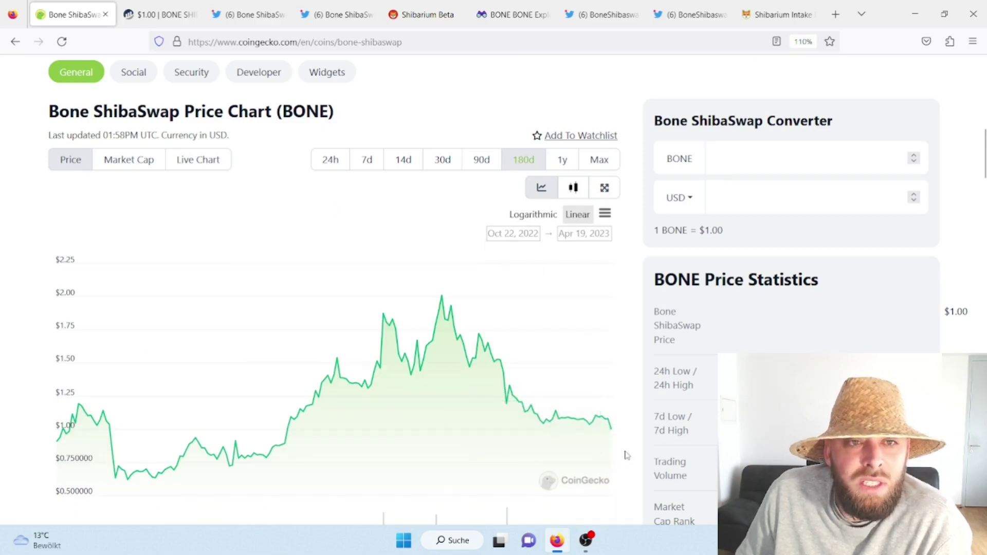
scroll(625, 453, "up", 5)
scroll(631, 450, "up", 3)
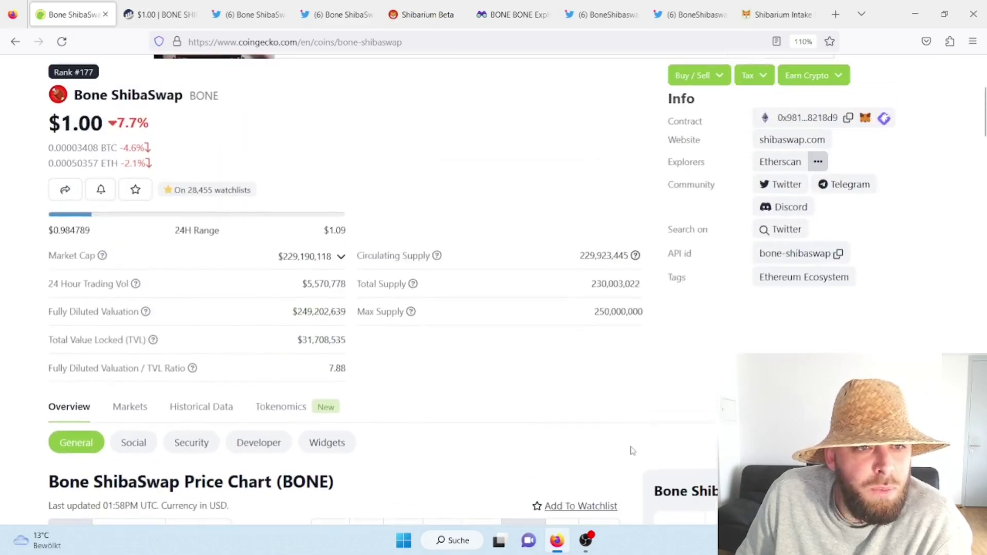
scroll(628, 452, "down", 2)
scroll(592, 404, "down", 2)
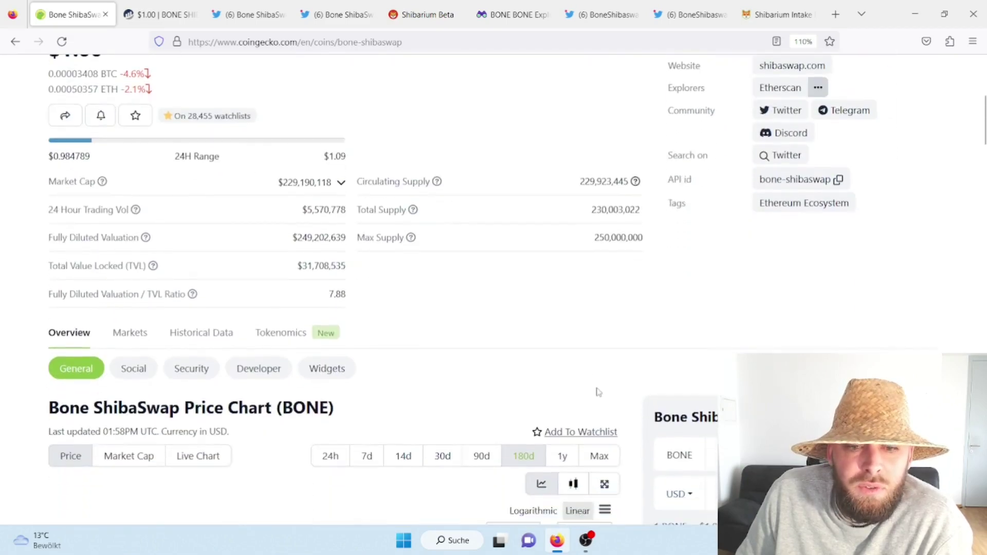
scroll(594, 392, "up", 2)
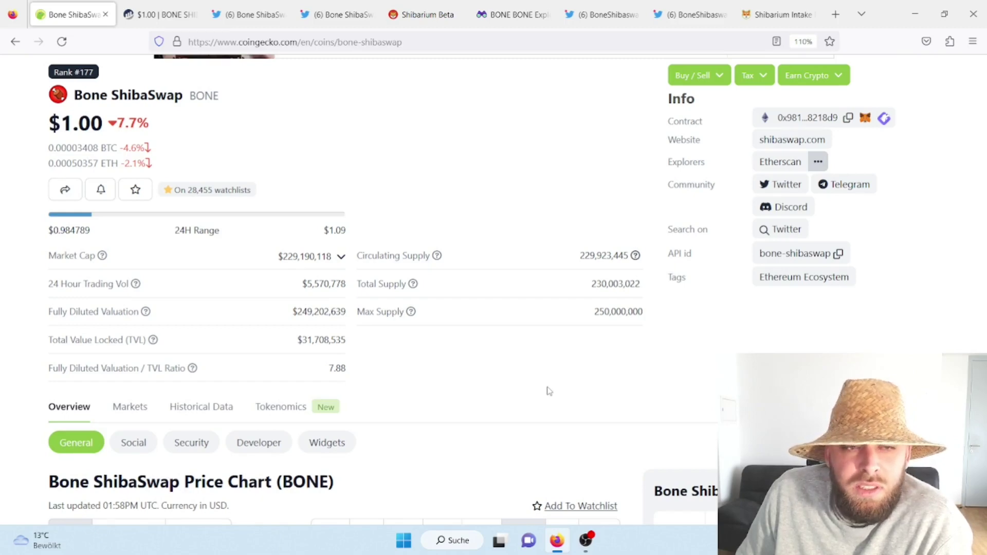
scroll(532, 323, "down", 2)
scroll(586, 190, "down", 1)
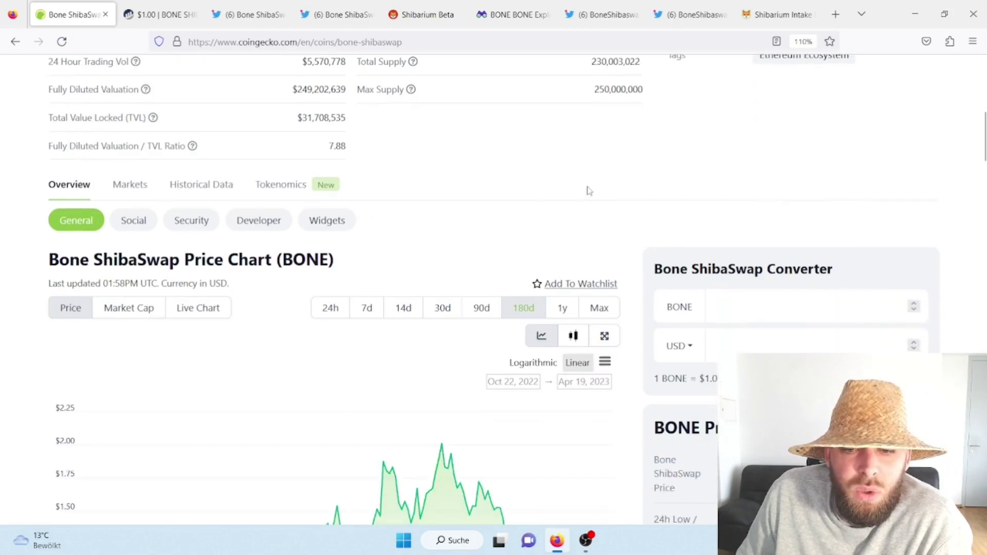
scroll(630, 152, "down", 1)
scroll(630, 151, "down", 1)
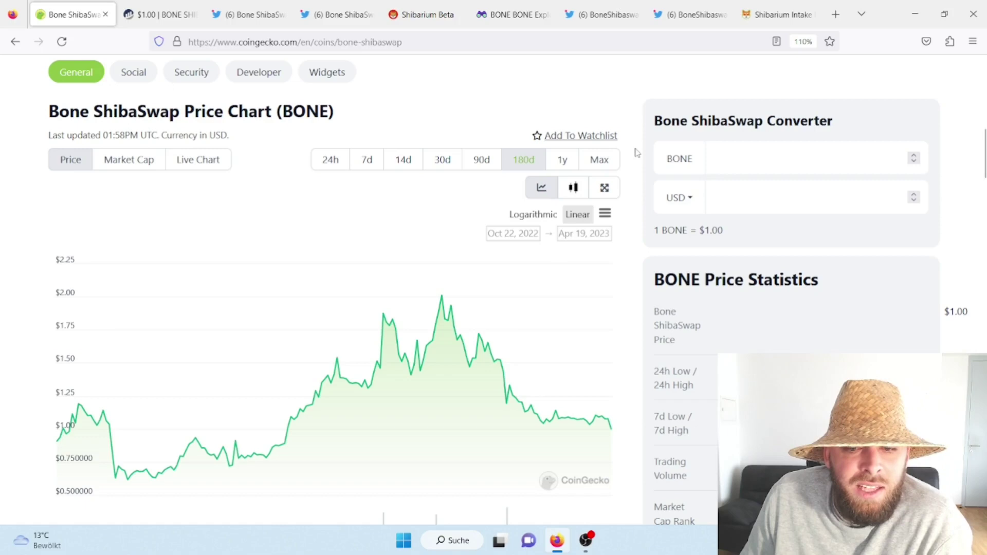
left_click(599, 160)
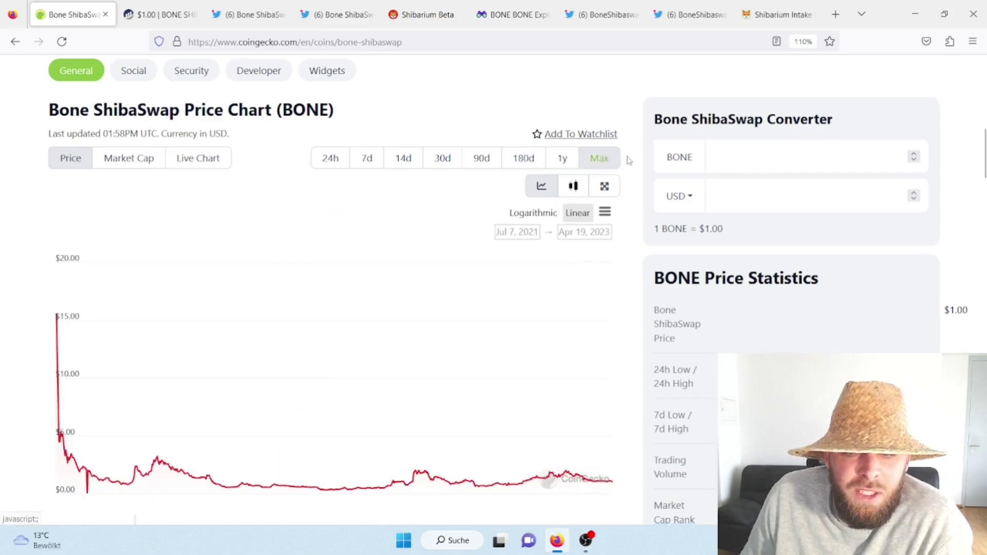
scroll(626, 159, "down", 2)
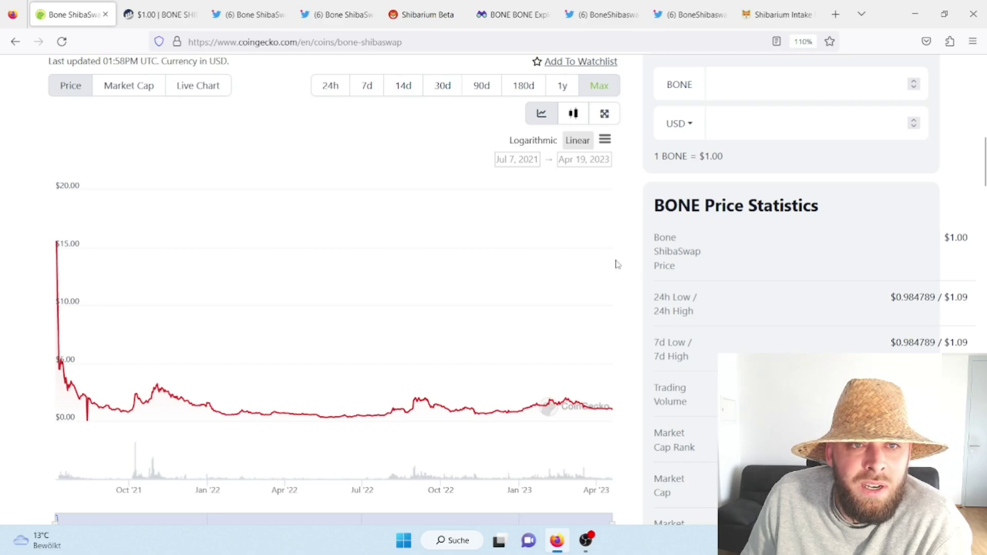
- Bring up Etherscan's BONE token page, with a brief look back at the CoinGecko chart
left_click(158, 14)
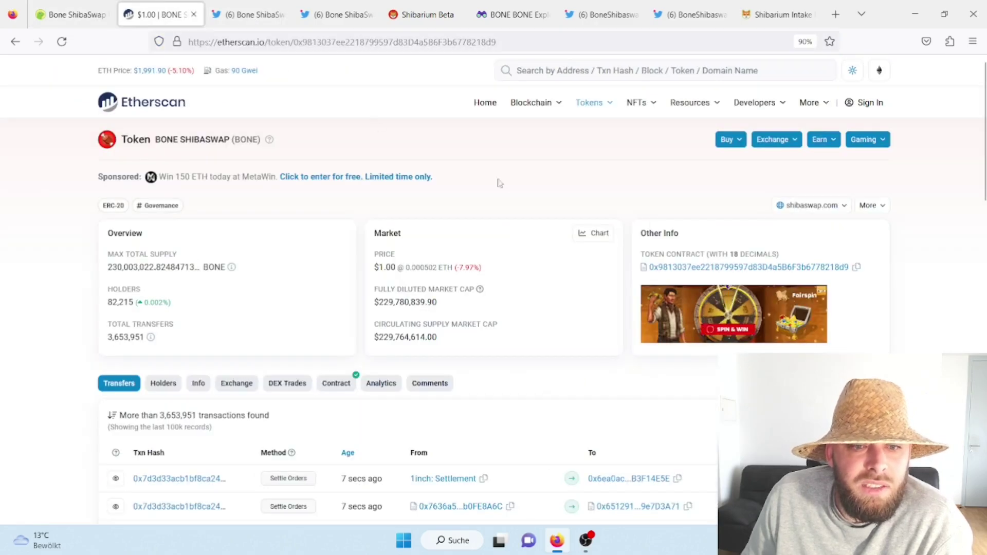
scroll(507, 194, "down", 2)
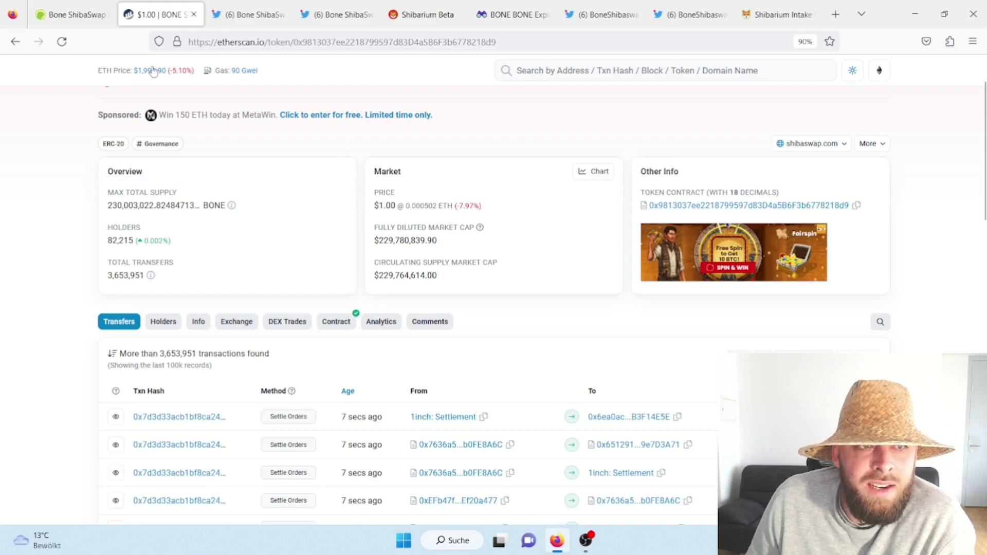
left_click(74, 15)
left_click(171, 15)
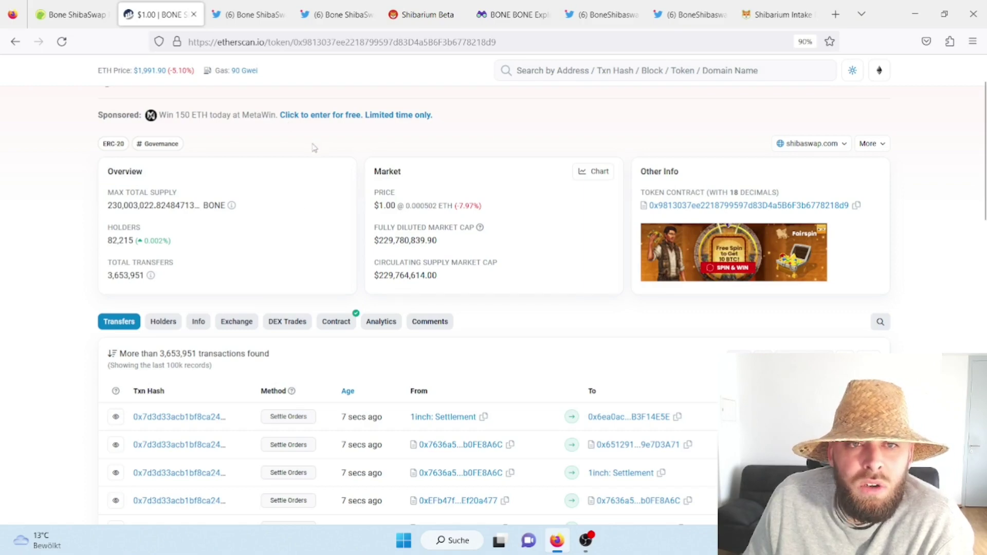
- Read the Apr 17 tweet naming Mexc and Crypto.com as top holders, then view the Shibarium Bridge photo tweet
left_click(266, 17)
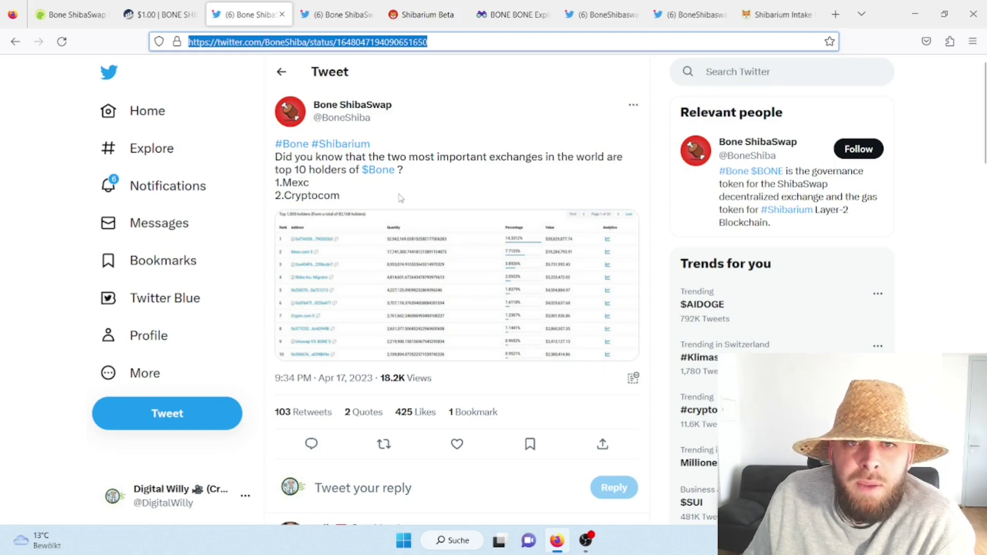
left_click(407, 197)
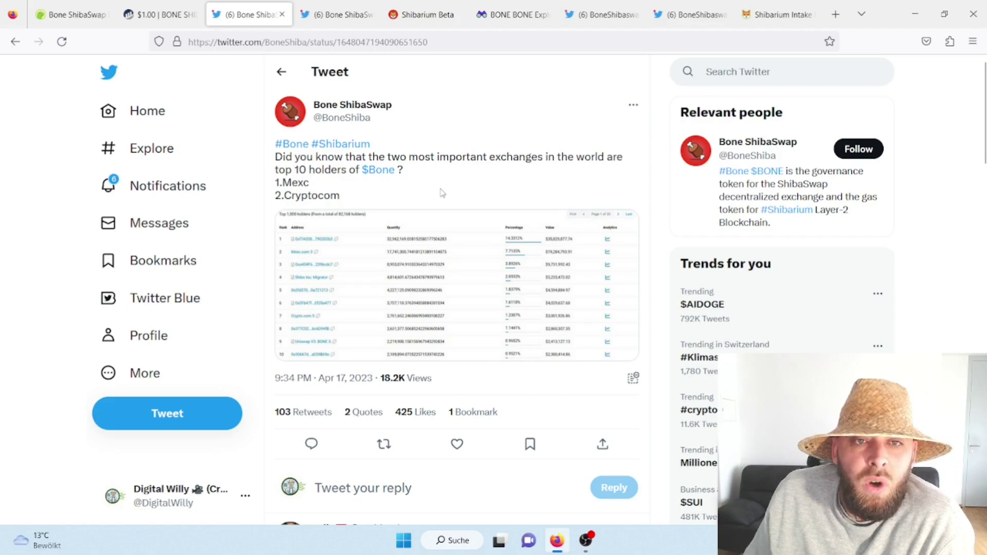
left_click(346, 21)
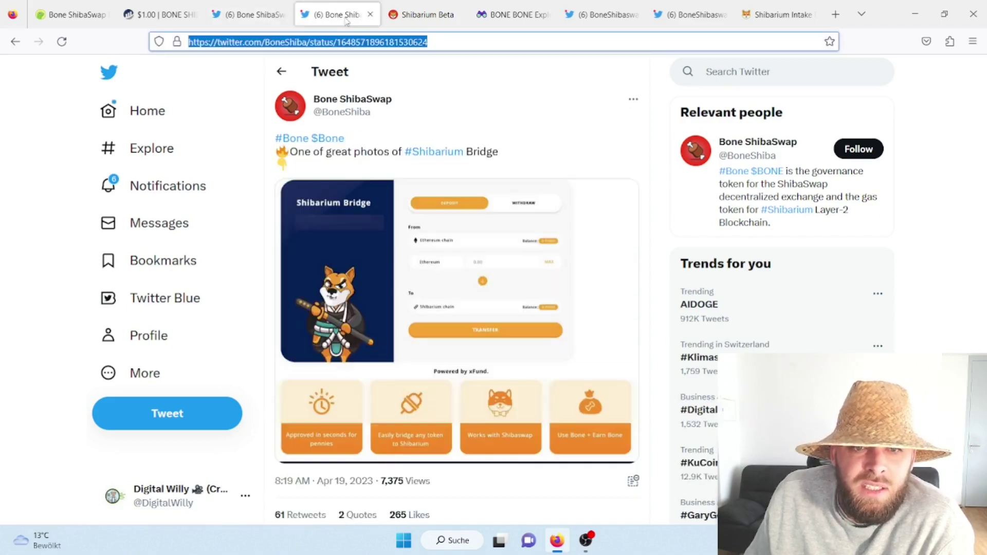
left_click(646, 135)
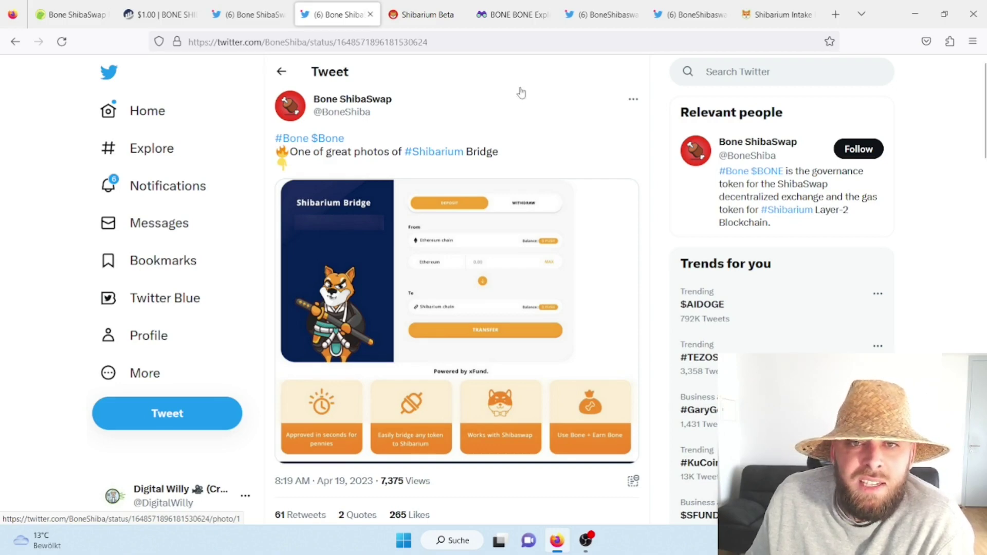
left_click(423, 18)
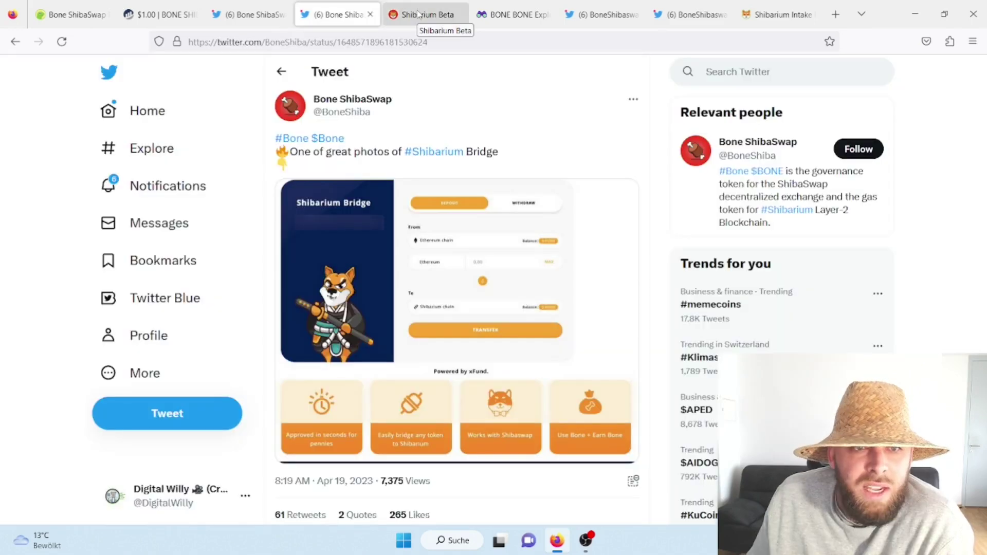
- Review Shibarium Beta's Network Overview and the All Validators stakes, commissions and uptime
left_click(418, 14)
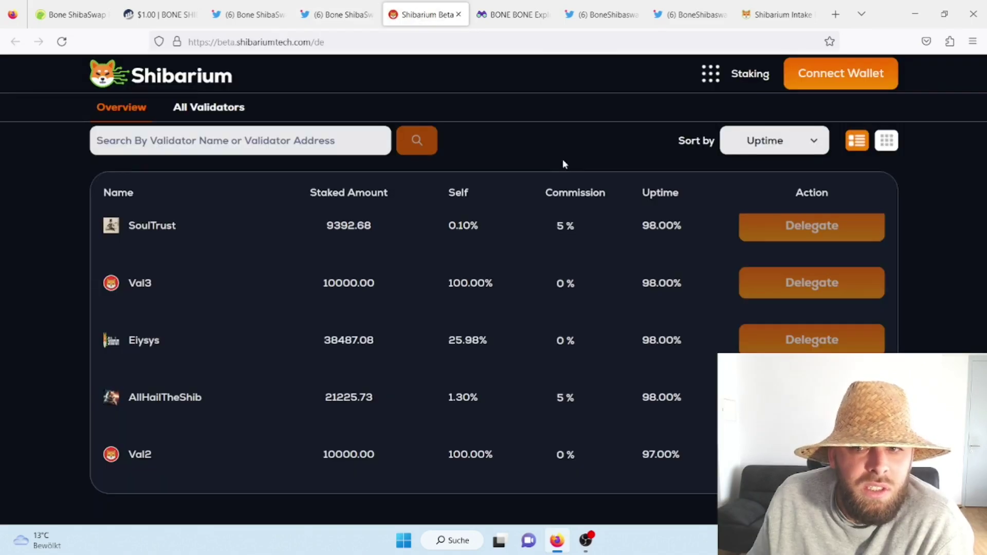
scroll(559, 167, "up", 1)
scroll(558, 168, "up", 1)
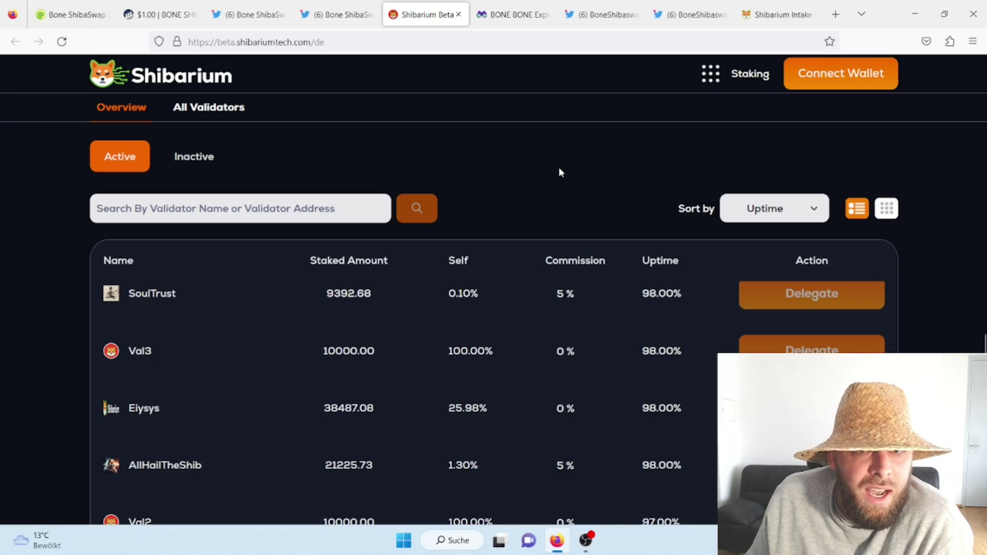
scroll(559, 167, "up", 1)
scroll(558, 167, "up", 2)
scroll(559, 168, "up", 8)
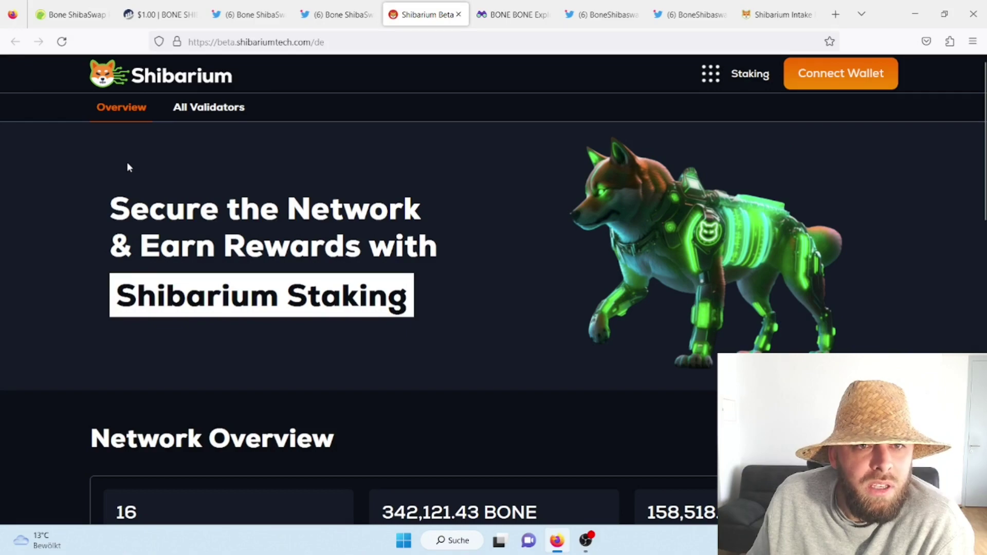
scroll(535, 194, "down", 1)
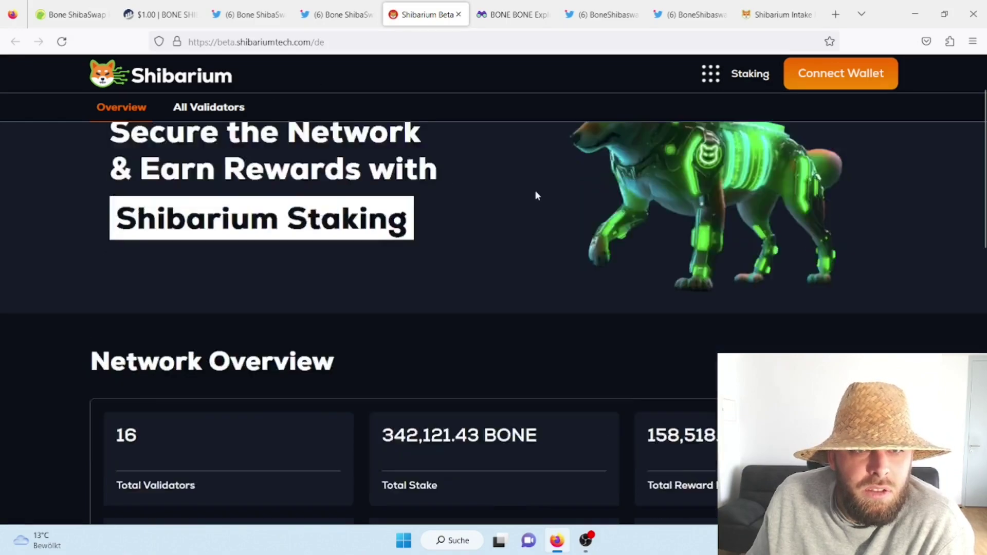
scroll(533, 208, "up", 1)
scroll(495, 213, "down", 3)
scroll(502, 210, "down", 3)
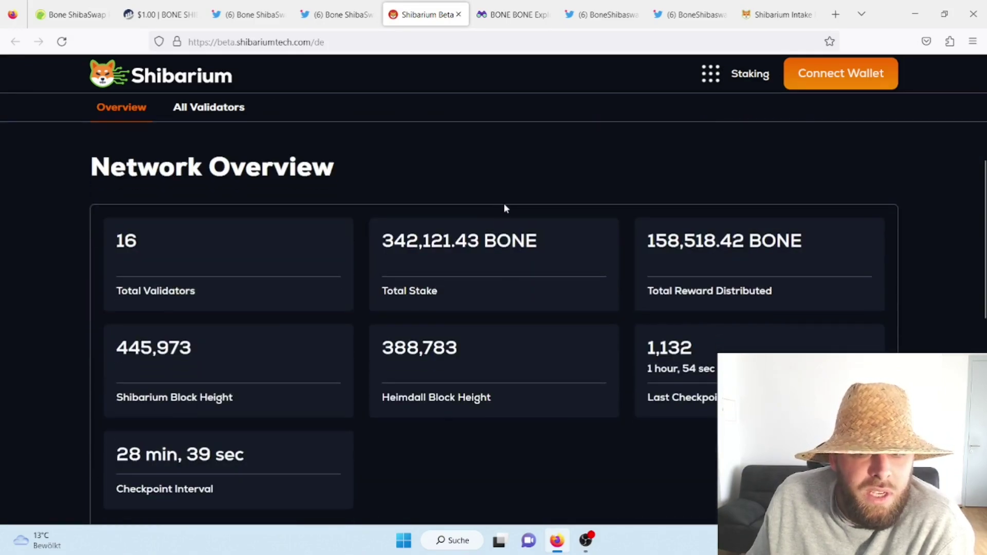
scroll(503, 203, "down", 3)
scroll(500, 199, "down", 2)
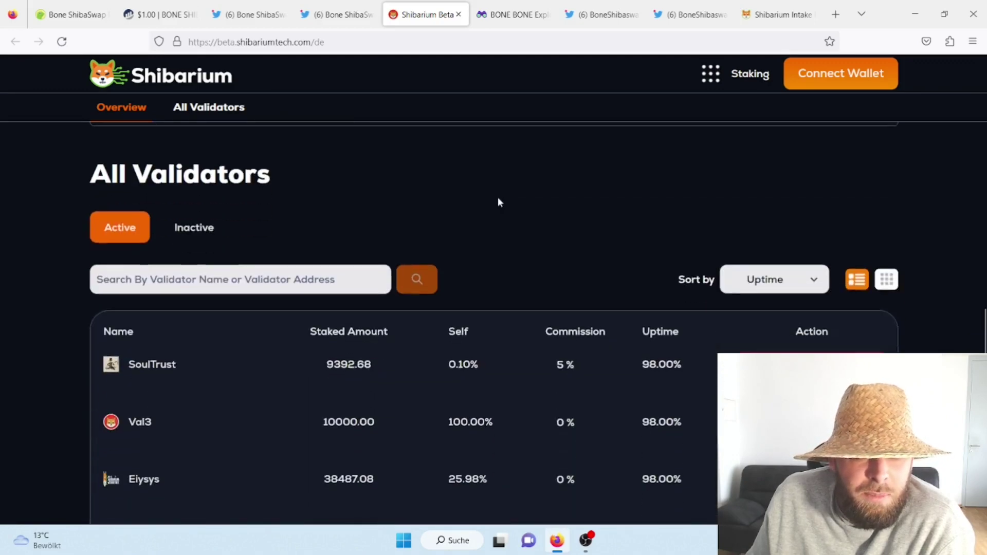
scroll(498, 202, "down", 1)
scroll(498, 196, "down", 1)
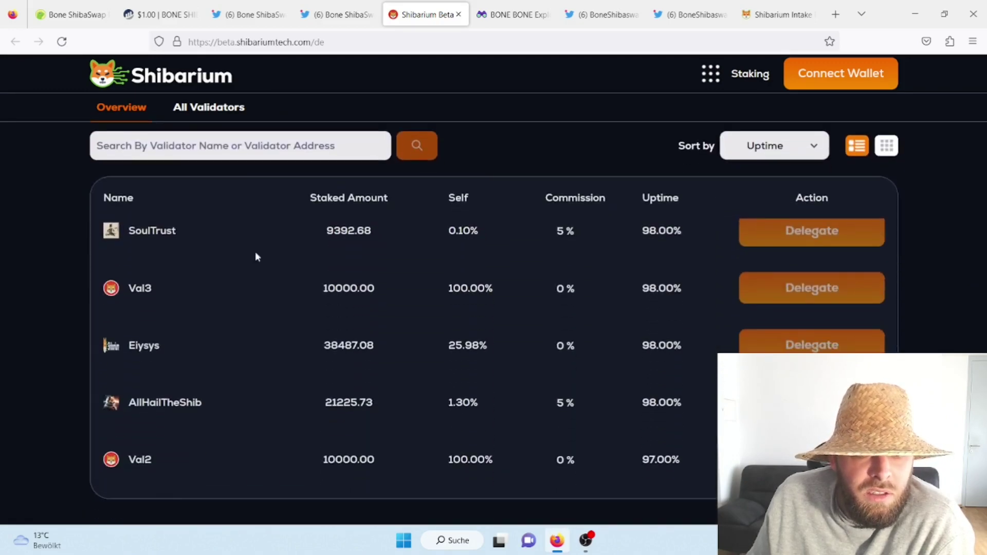
scroll(312, 389, "up", 3)
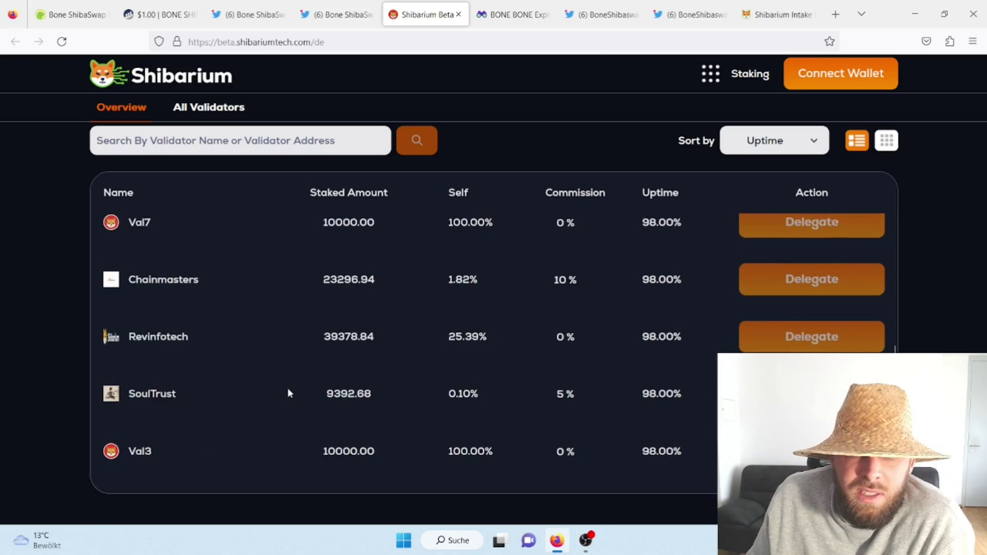
scroll(287, 389, "up", 2)
key("ctrl+Tab")
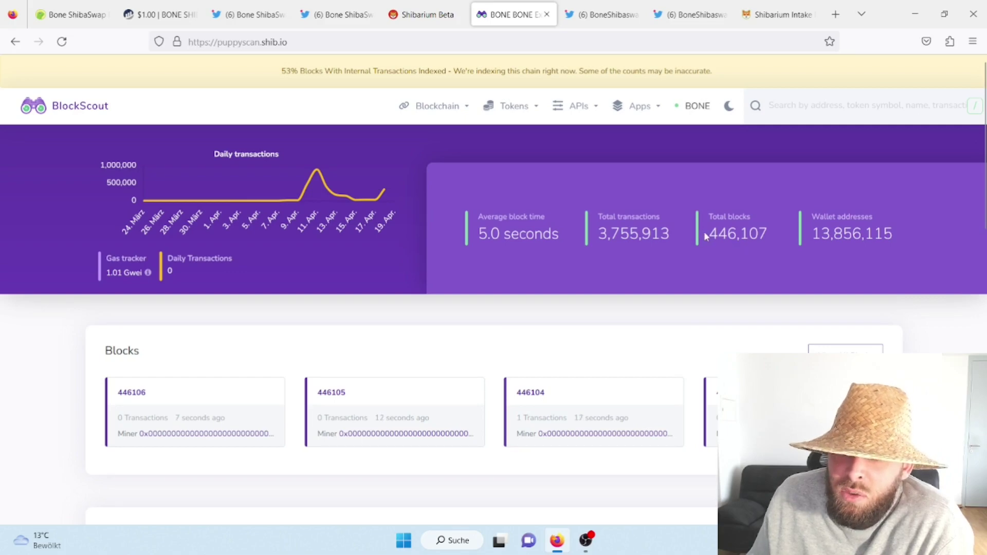
left_click_drag(709, 236, 769, 238)
left_click(758, 271)
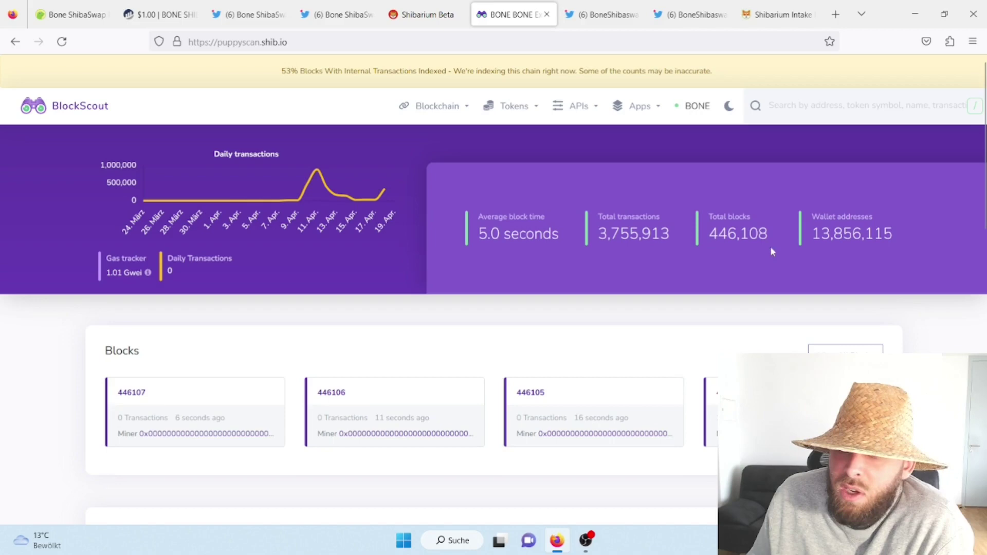
left_click_drag(809, 234, 897, 239)
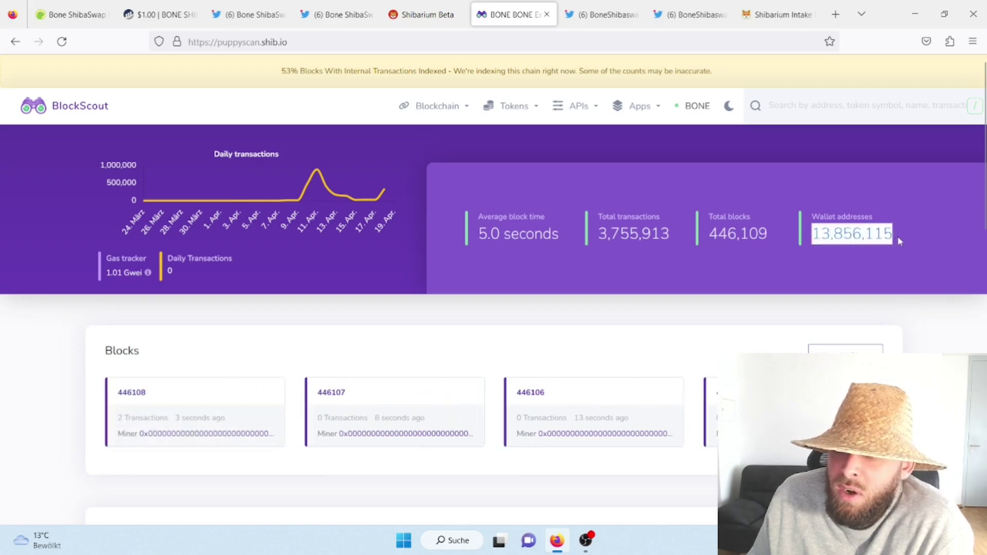
left_click(850, 258)
left_click_drag(892, 234, 808, 236)
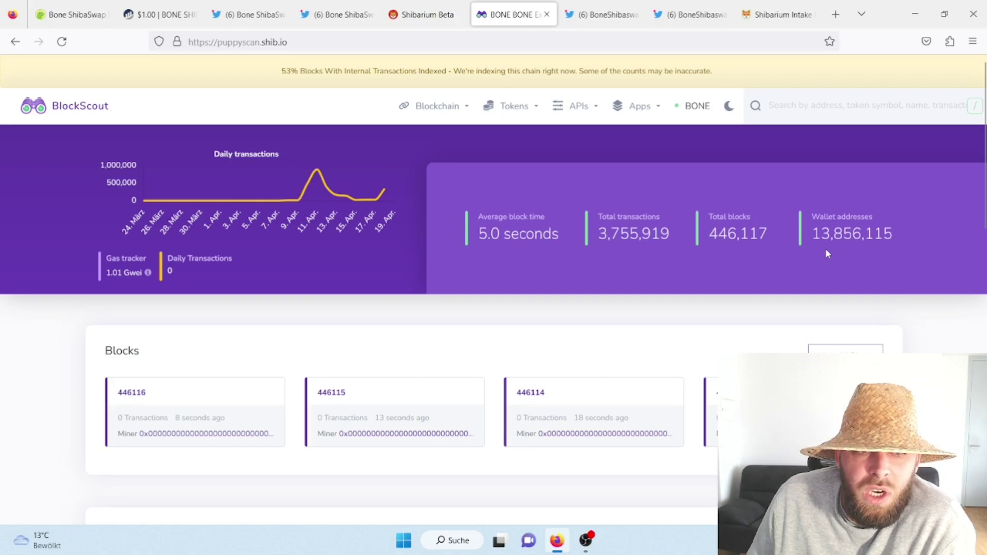
left_click_drag(811, 234, 893, 233)
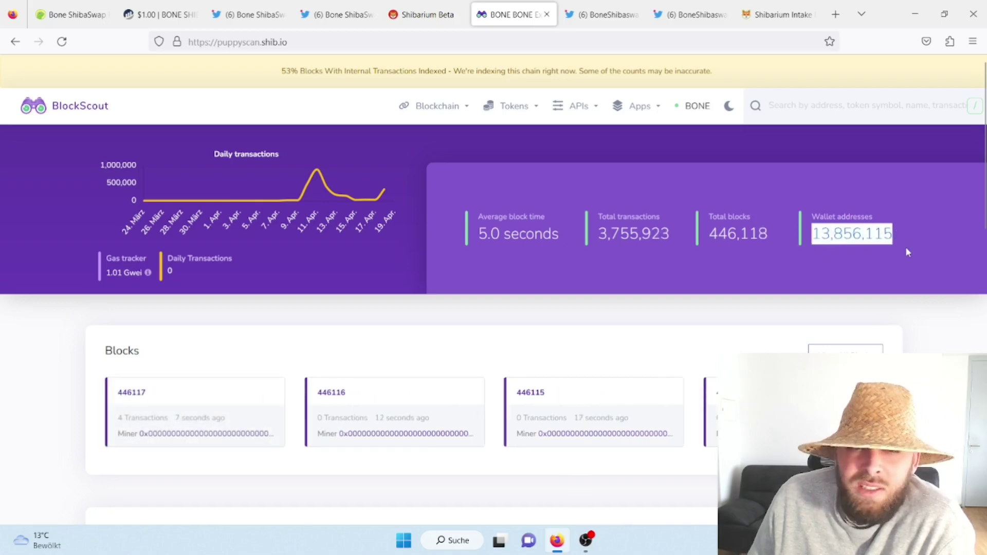
left_click(841, 264)
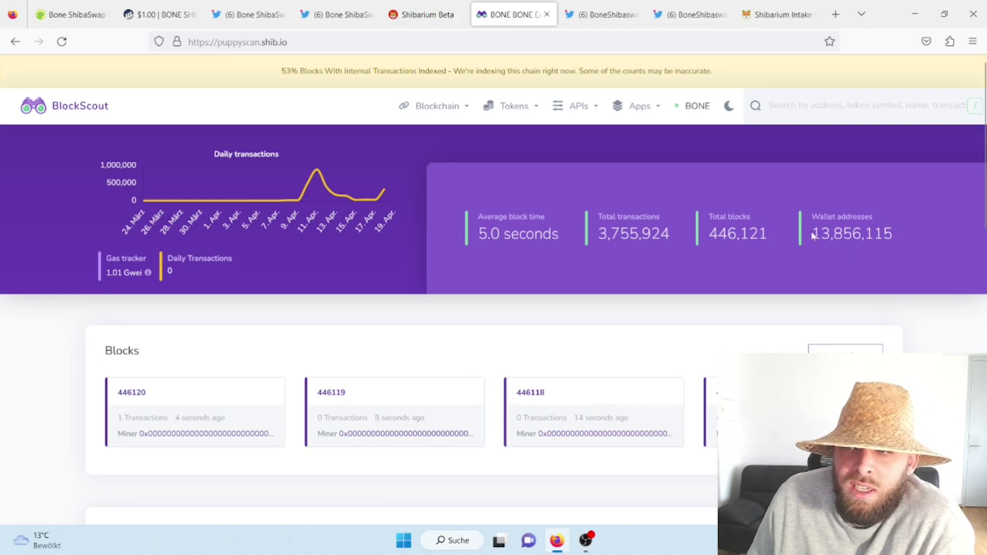
left_click_drag(812, 234, 899, 237)
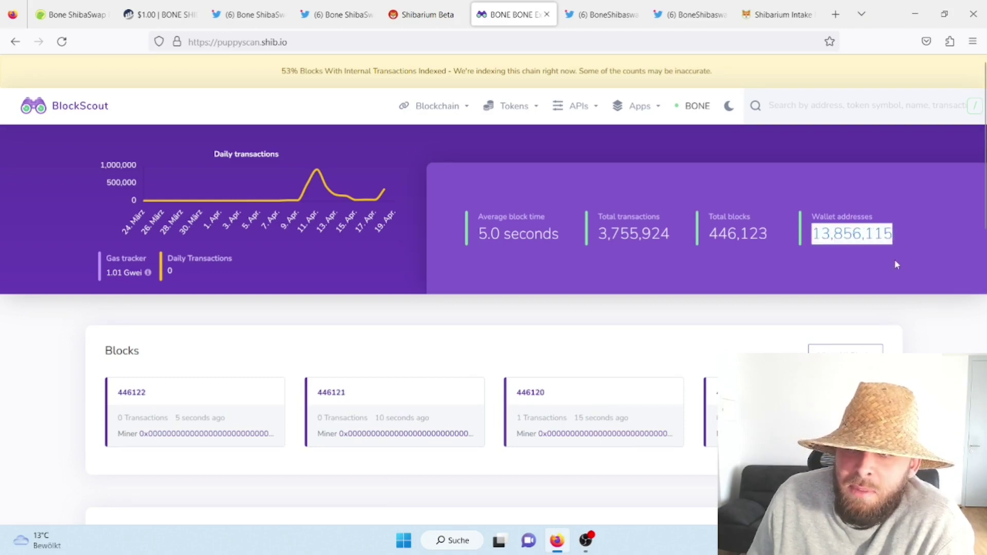
left_click(894, 260)
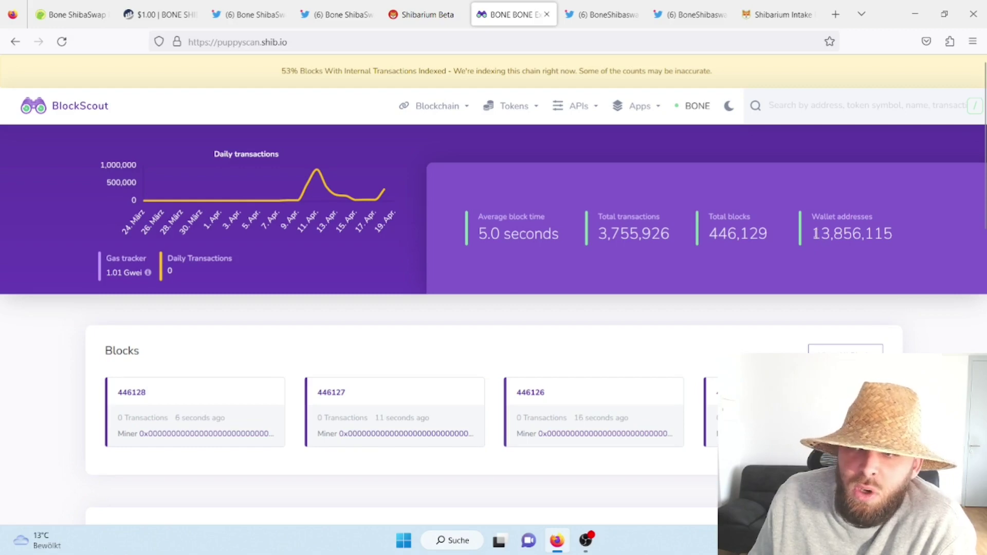
left_click_drag(813, 234, 900, 235)
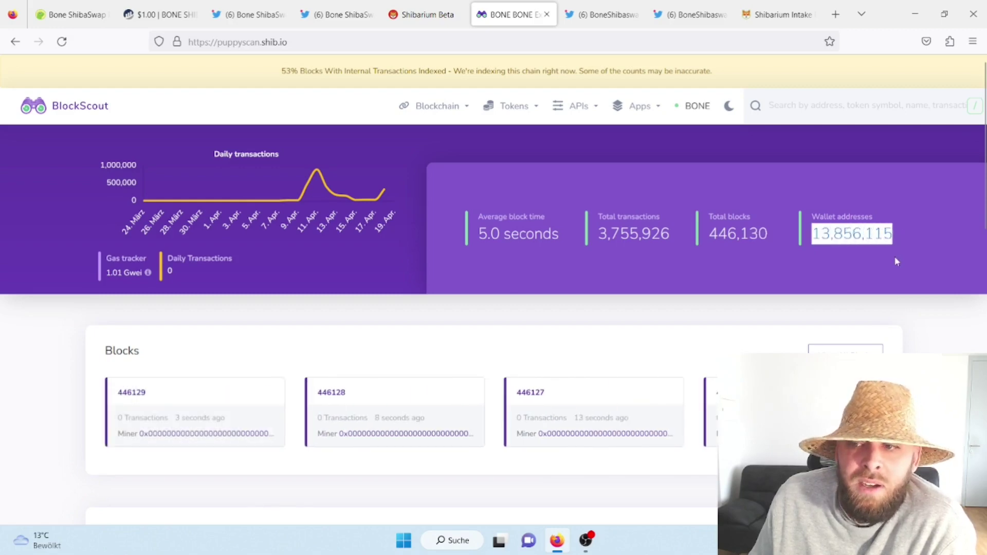
left_click(860, 273)
left_click(601, 15)
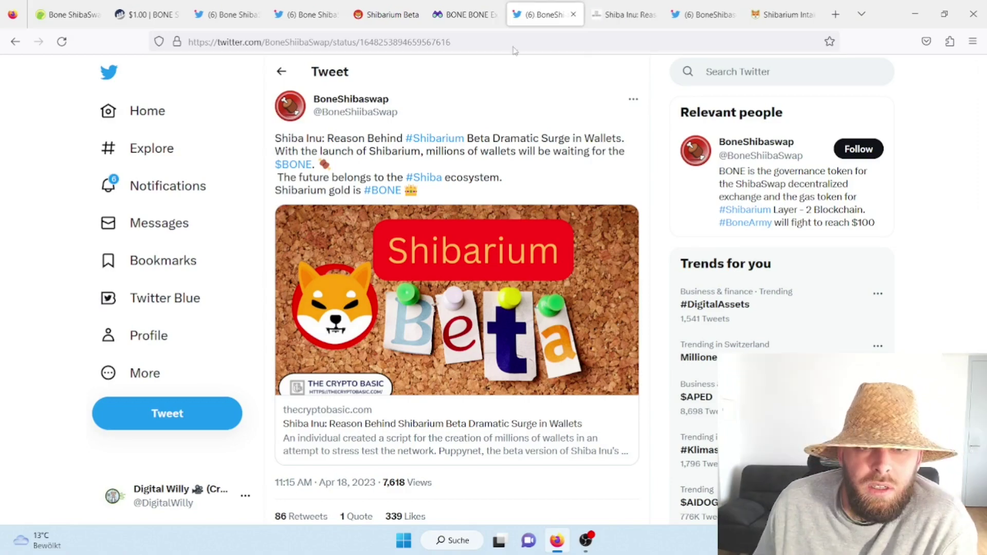
- Open the tweet's linked Crypto Basic article on the Shibarium Beta wallet surge, then return to the tweet
left_click(414, 329)
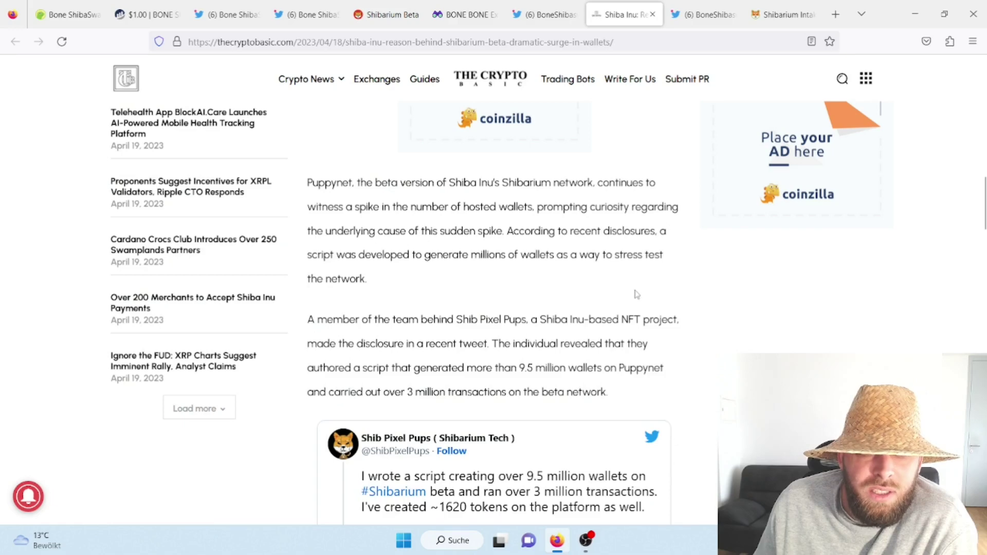
key("ctrl+shift+Tab")
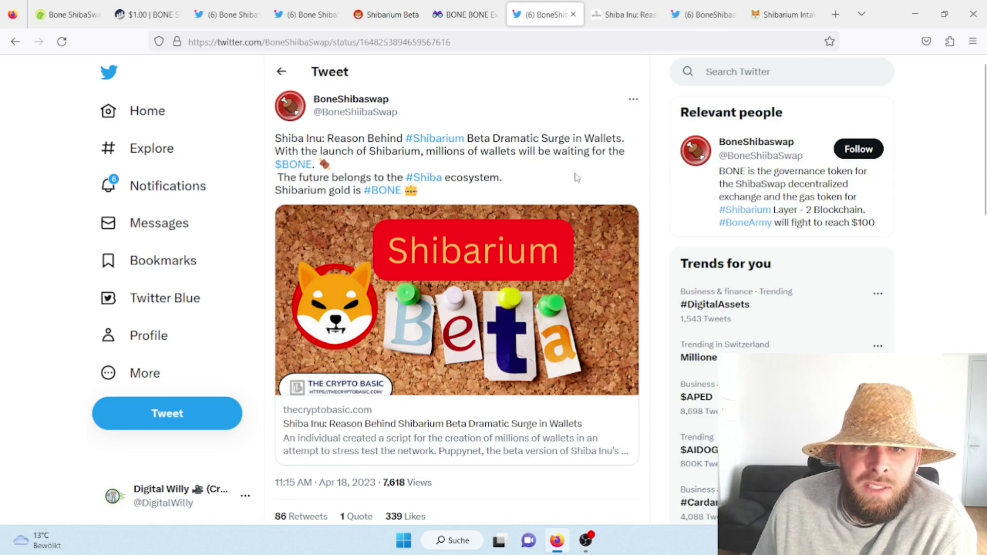
- Back on PuppyScan, highlight the wallet count and the 3,755,962 total transactions figure
left_click(462, 14)
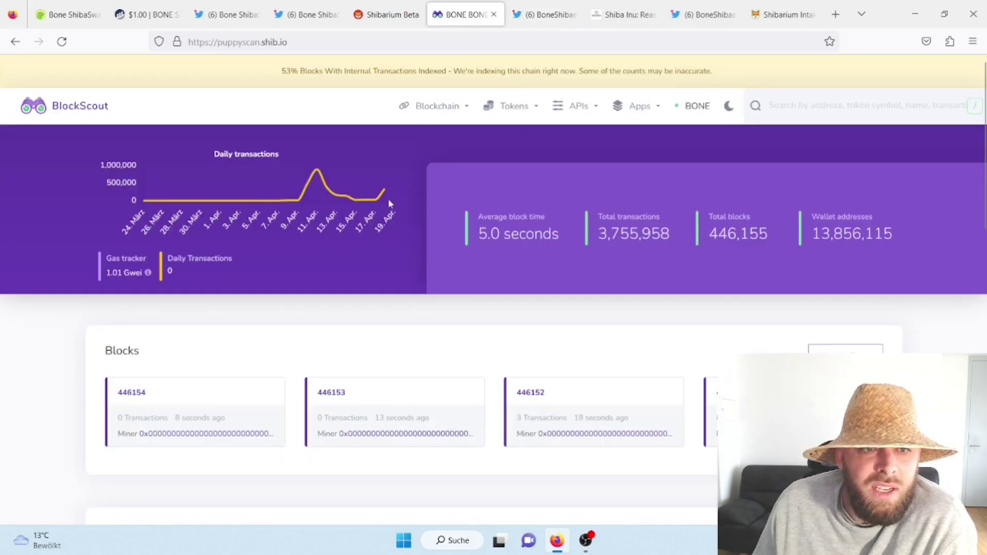
left_click_drag(851, 233, 893, 234)
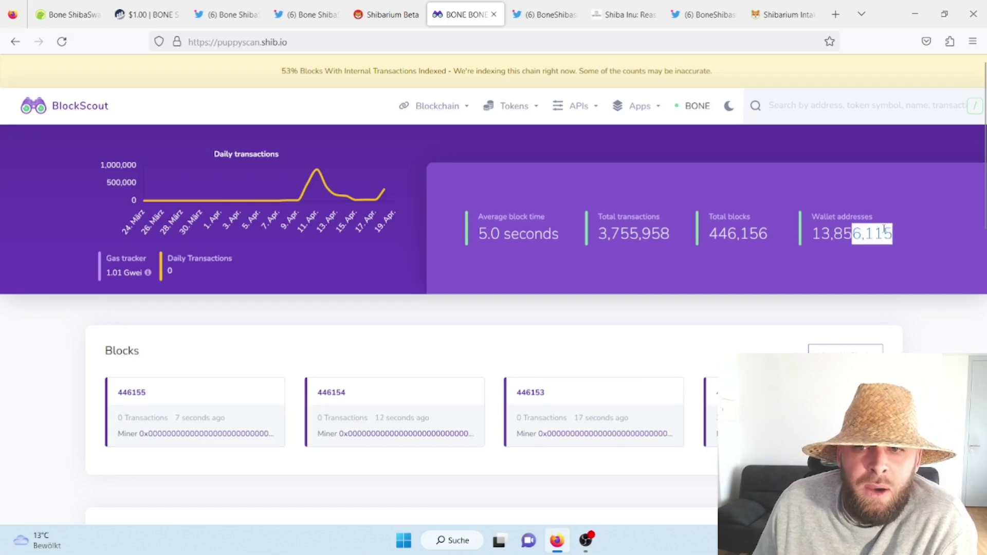
left_click_drag(592, 232, 680, 240)
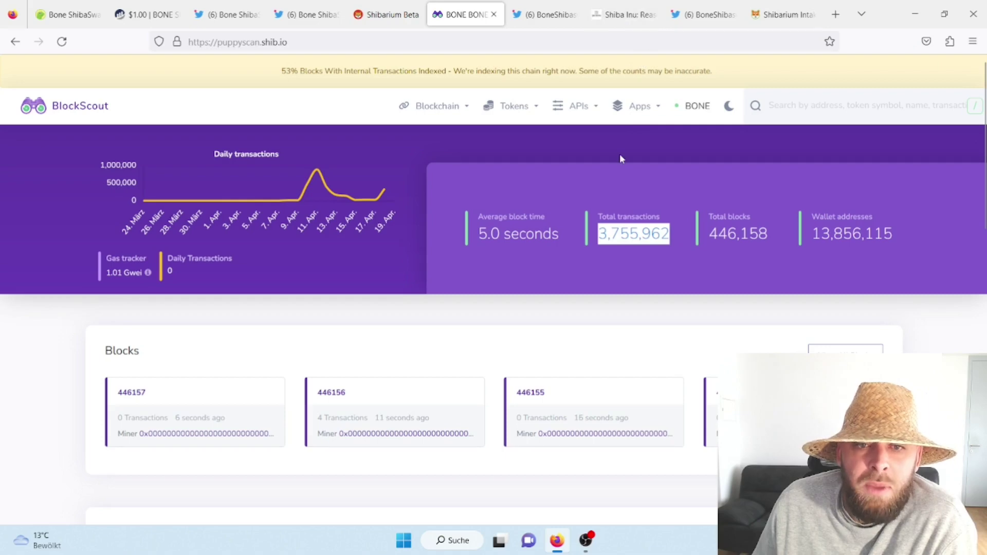
- Glance through the Shiba Inu article, the CoinGecko BONE chart and the bullish BONE tweet
left_click(625, 15)
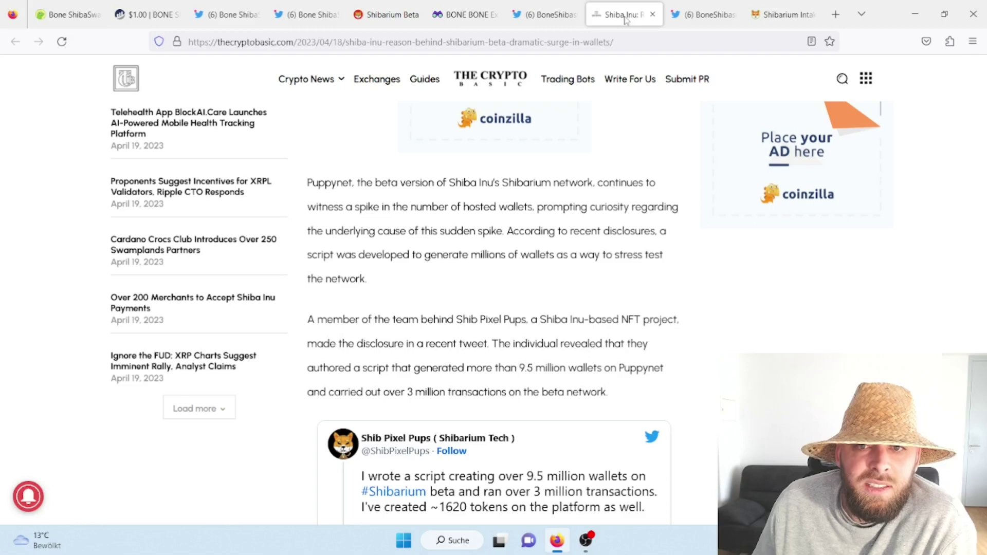
left_click(68, 14)
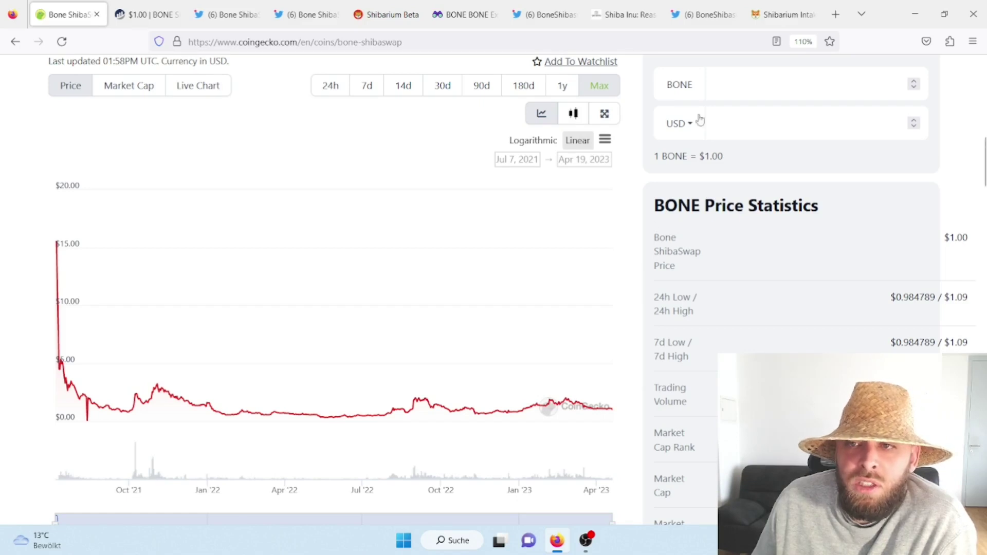
left_click(697, 14)
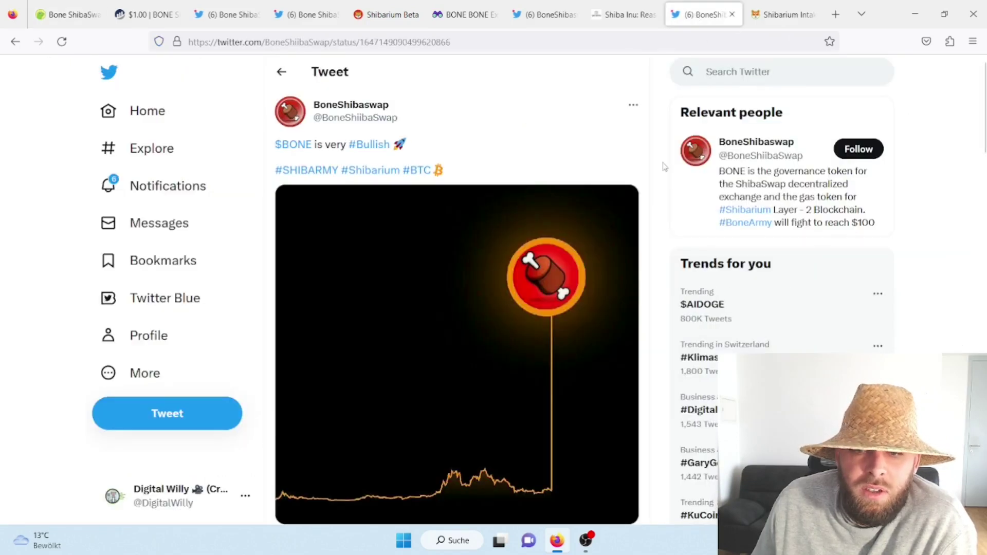
scroll(662, 167, "down", 2)
scroll(659, 193, "up", 2)
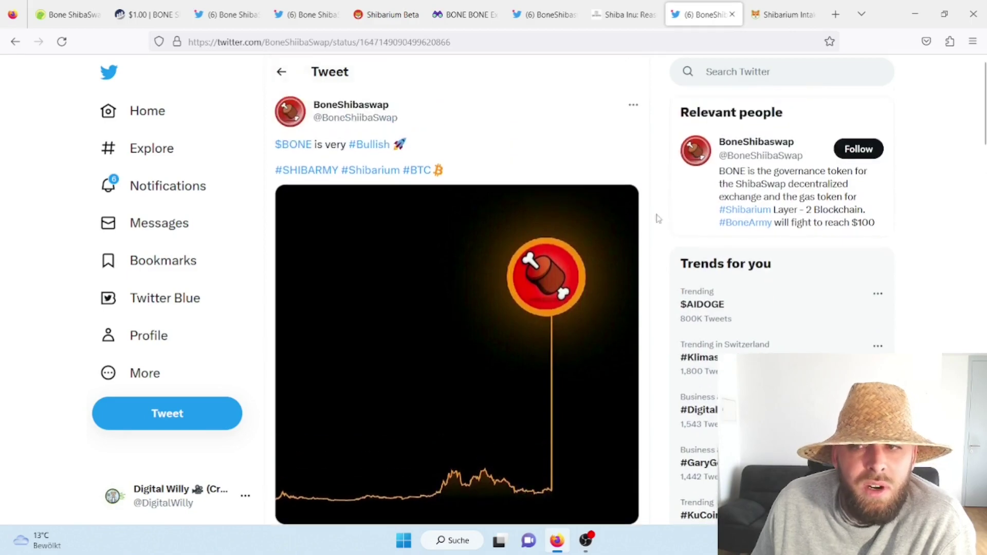
scroll(633, 131, "down", 1)
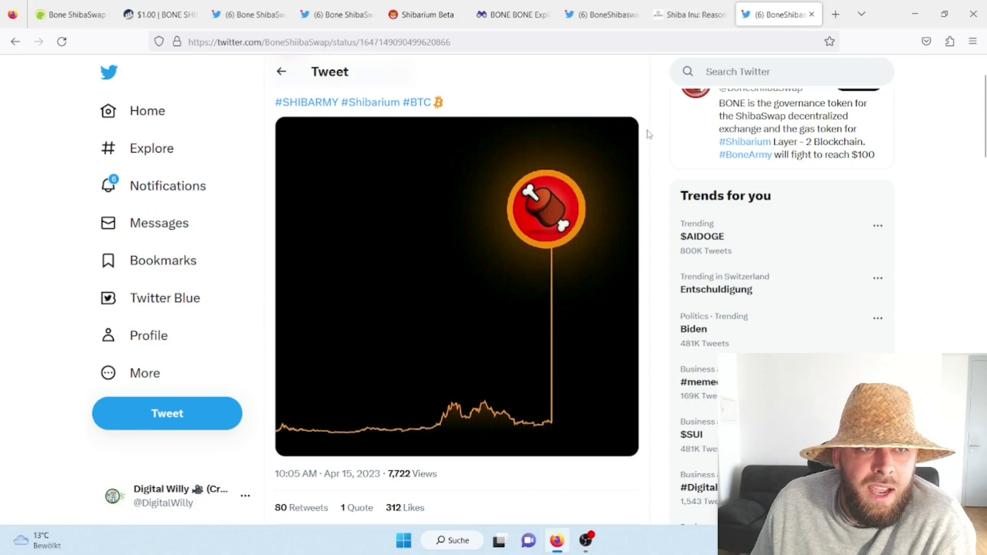
scroll(647, 147, "up", 1)
scroll(648, 155, "down", 1)
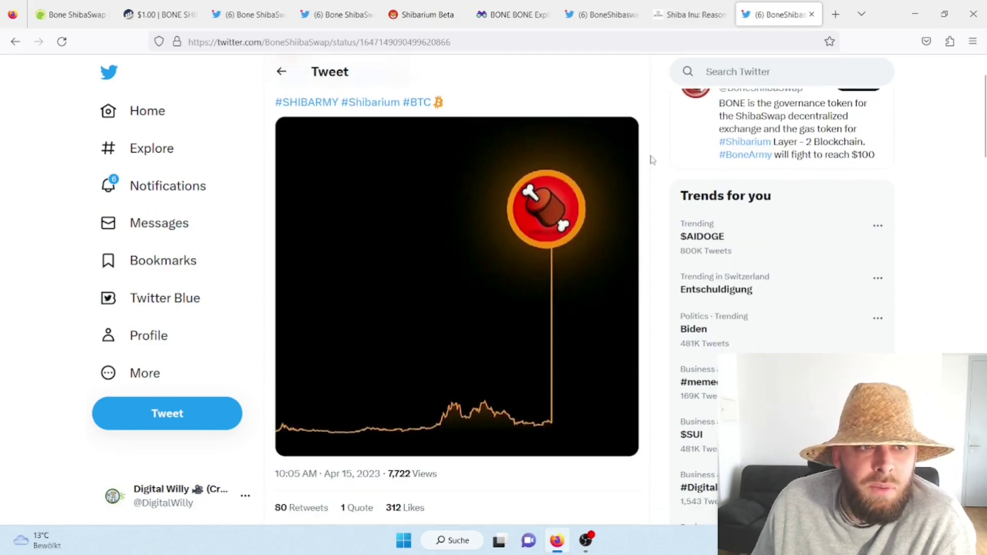
left_click(74, 14)
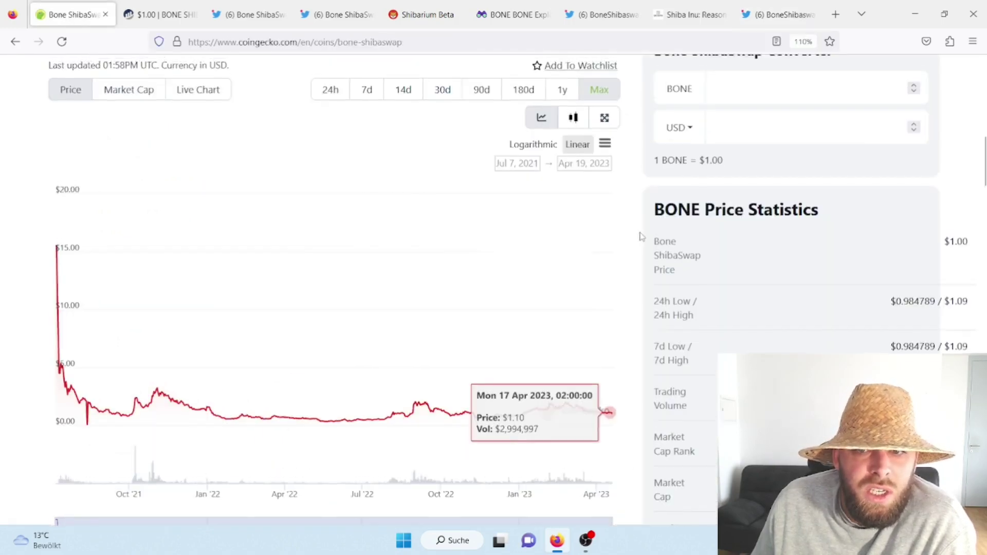
scroll(657, 254, "up", 3)
scroll(647, 266, "up", 4)
scroll(631, 278, "down", 1)
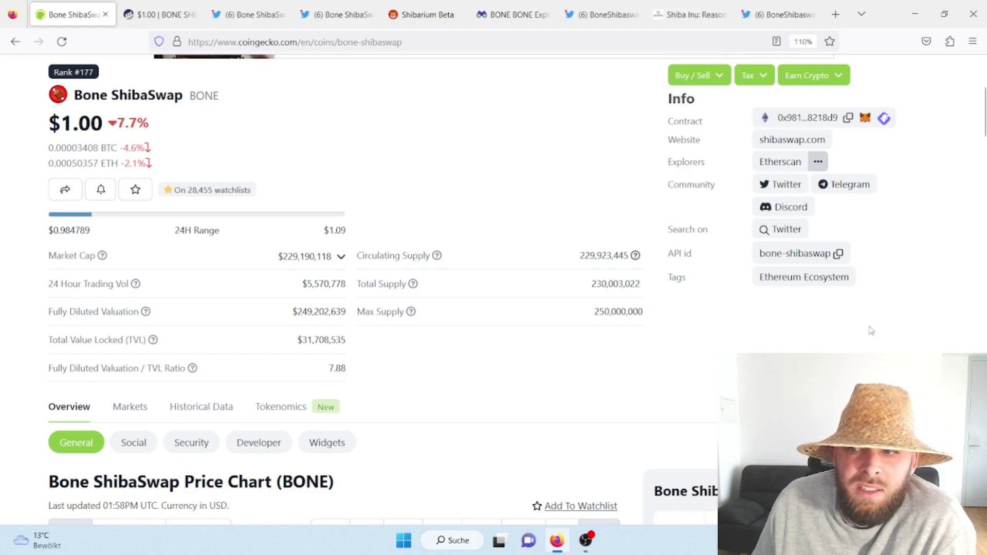
scroll(772, 324, "down", 3)
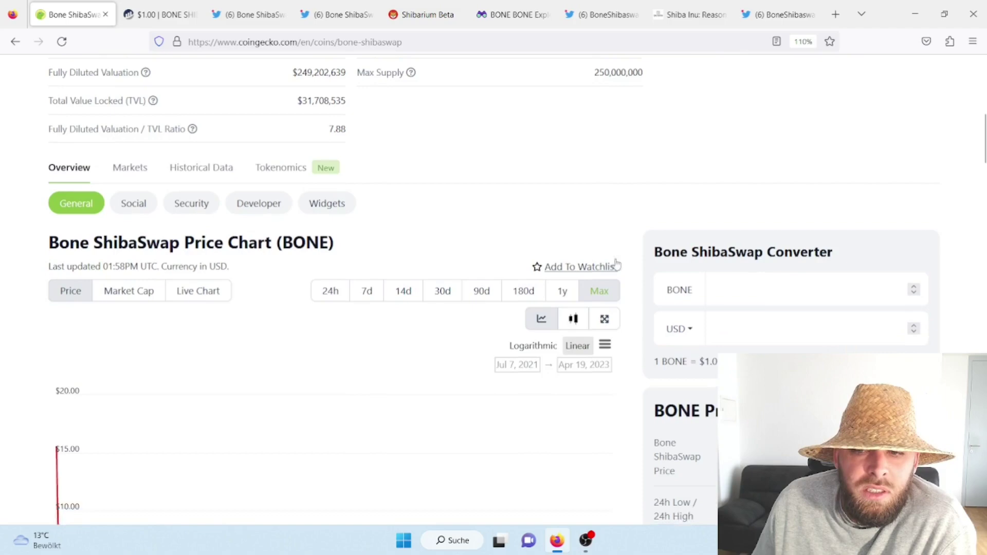
scroll(617, 265, "down", 2)
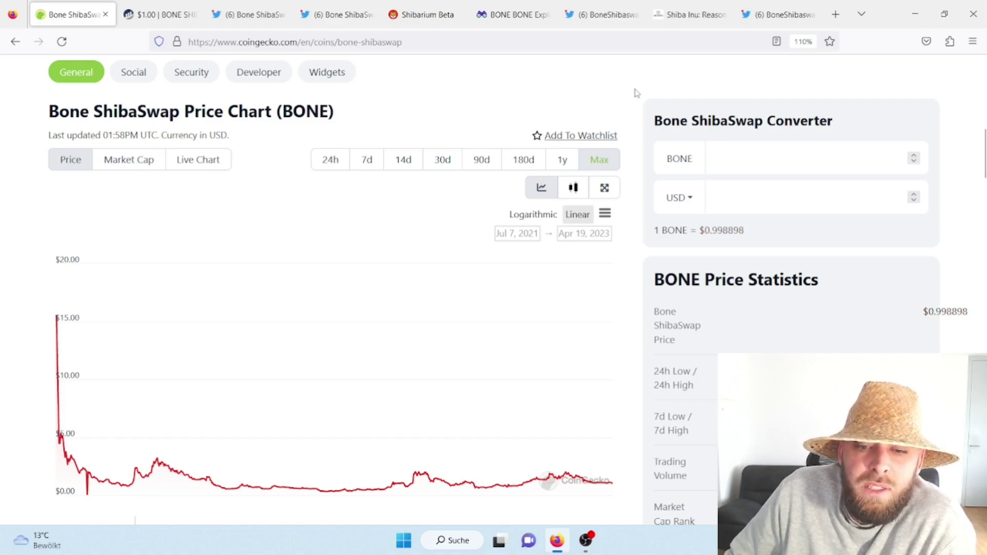
scroll(639, 131, "up", 2)
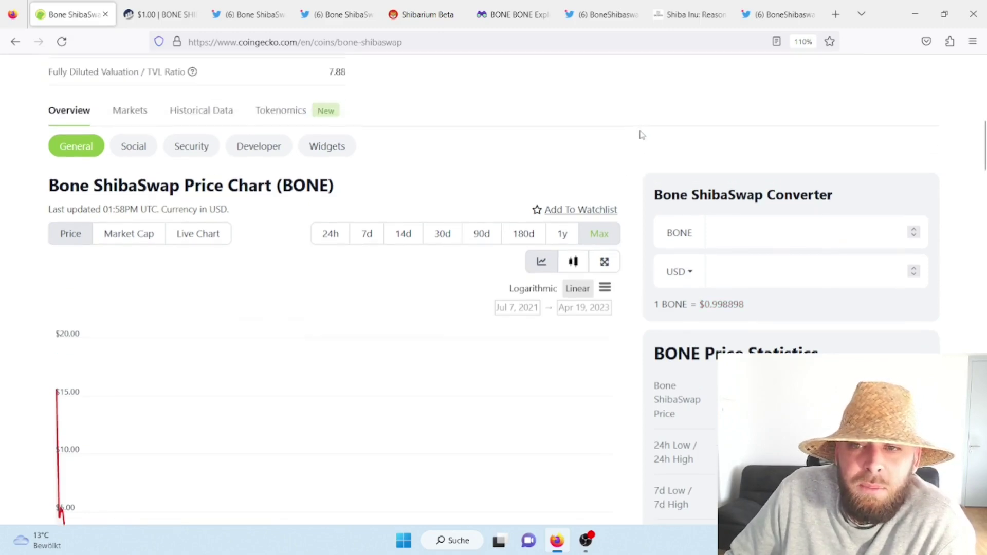
scroll(642, 134, "down", 2)
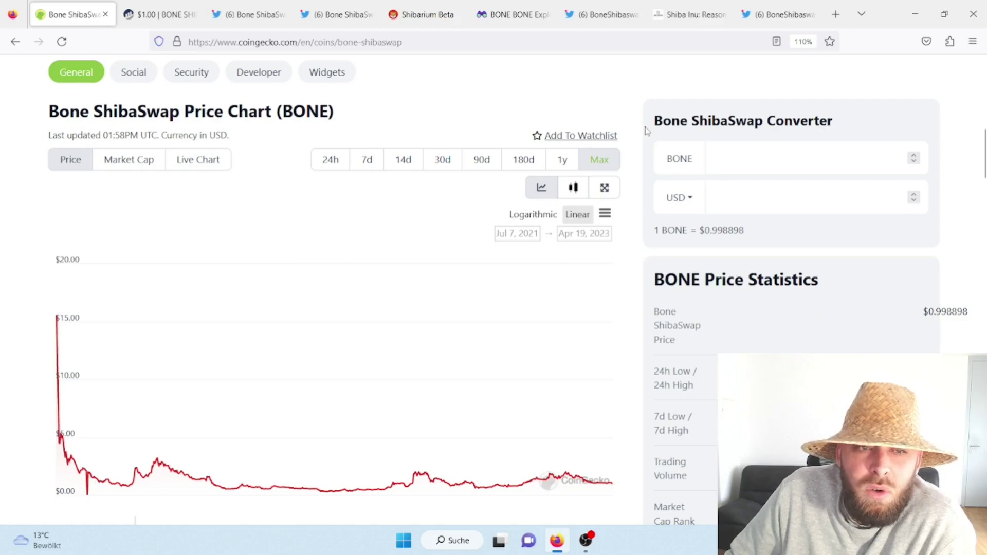